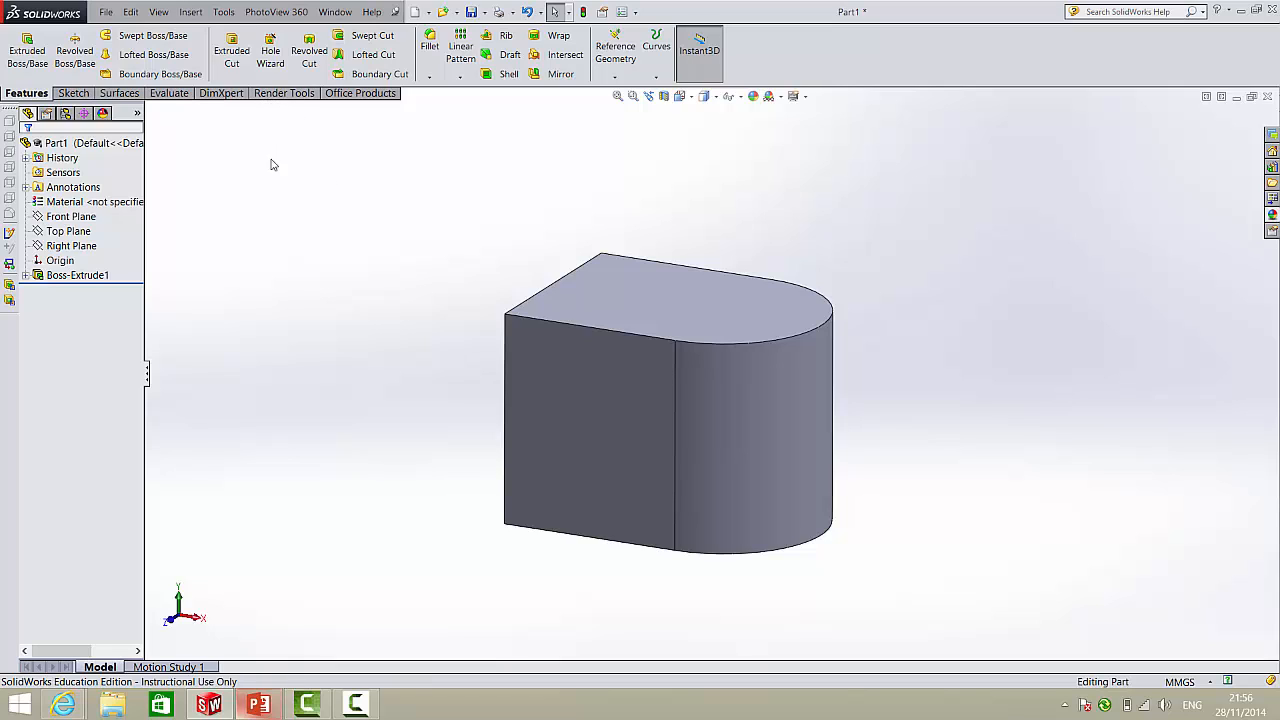
Display the rendering commands and check whether the PhotoView 360 add-in is active
click(285, 93)
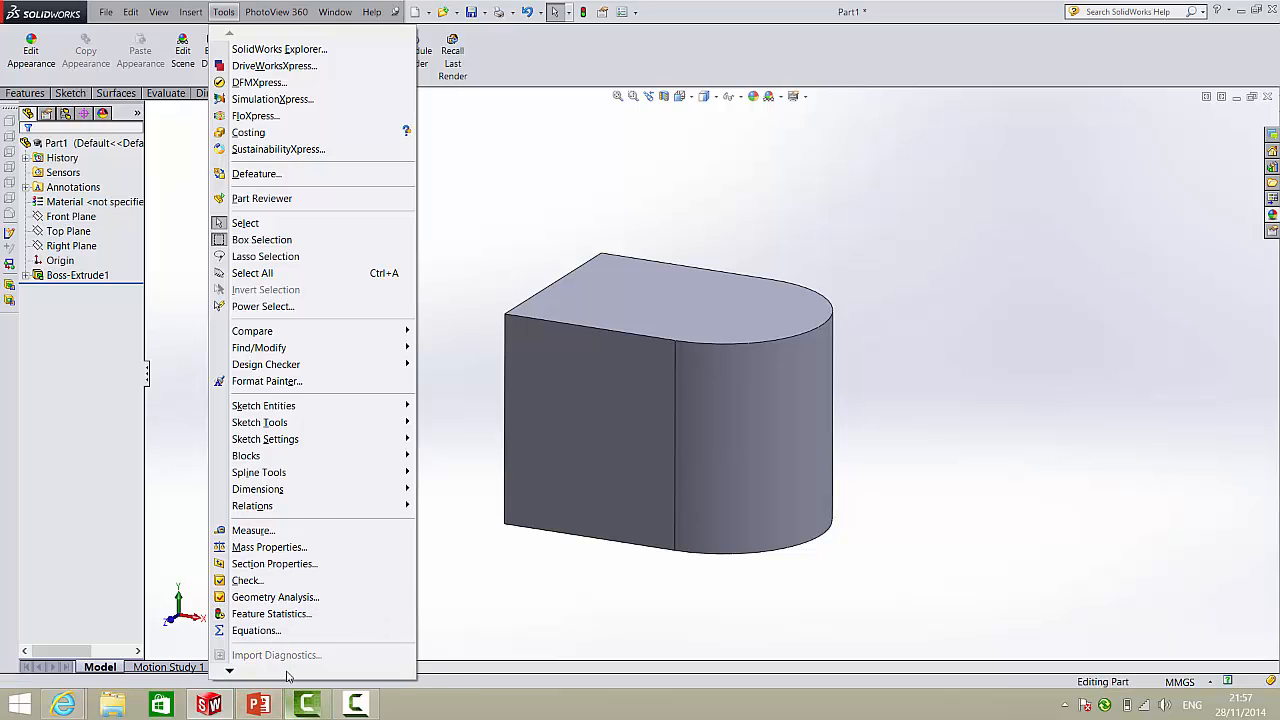
mouse_move(287, 677)
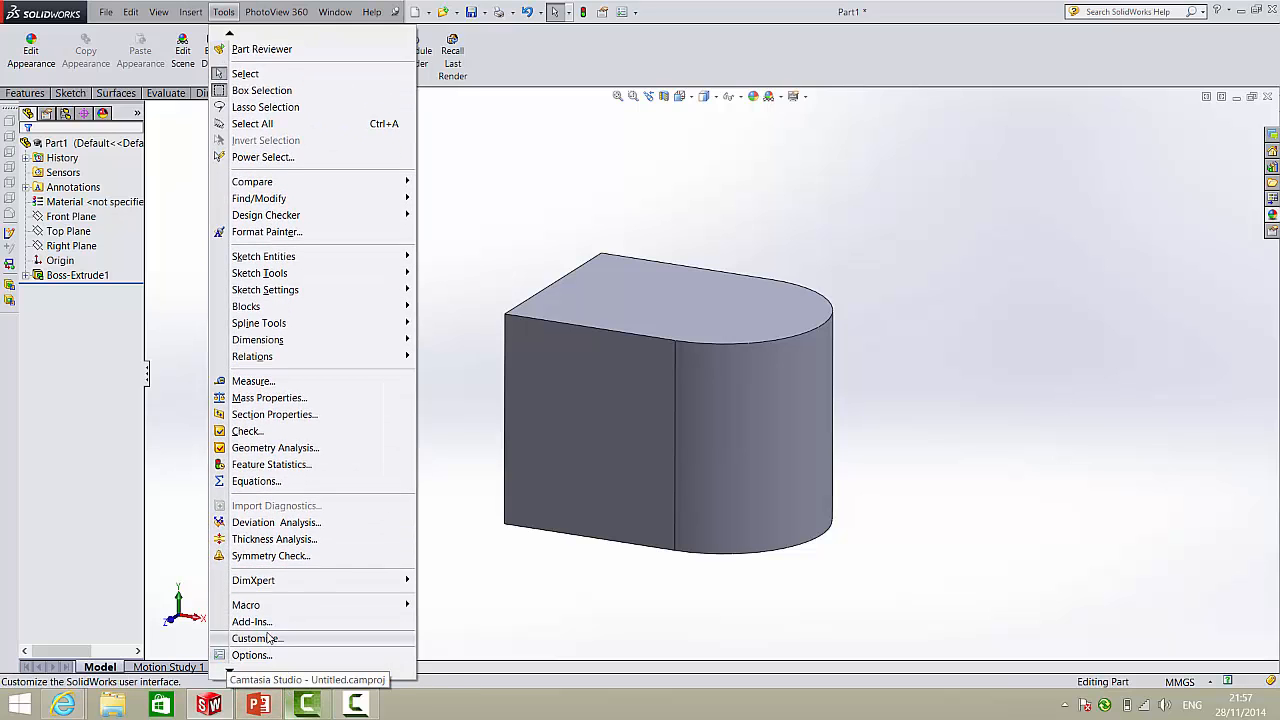
click(252, 621)
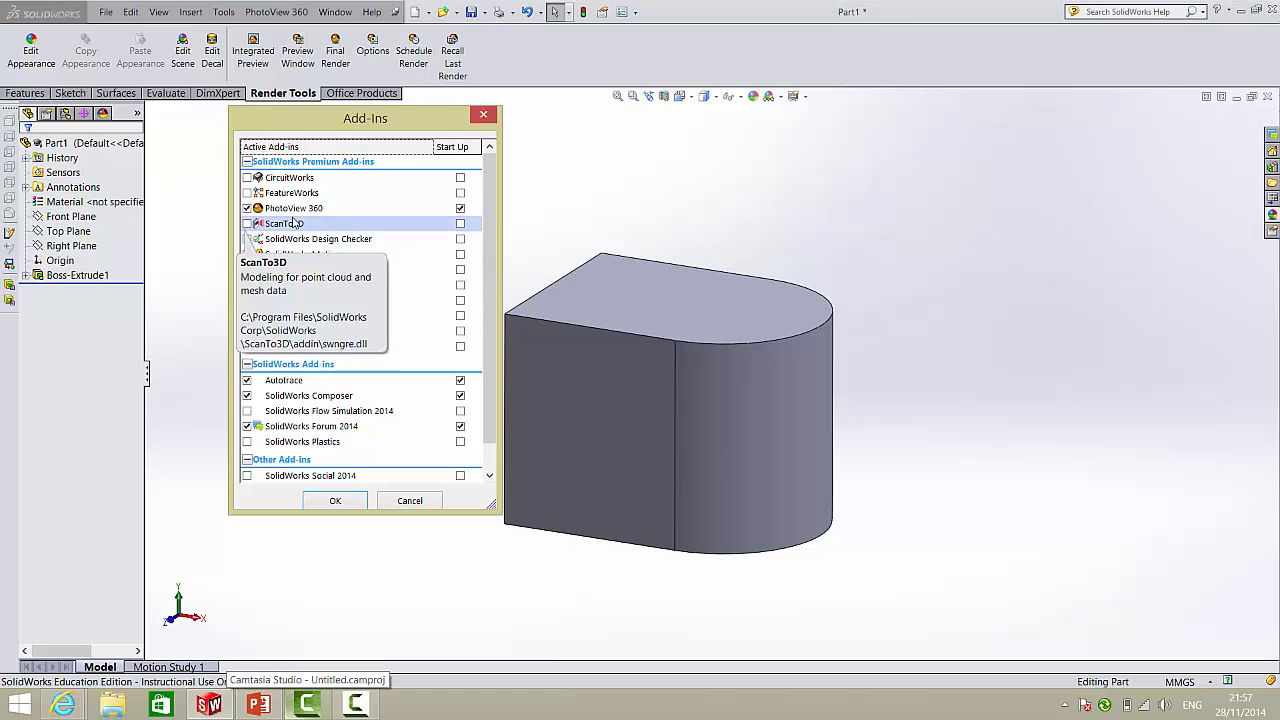
click(481, 116)
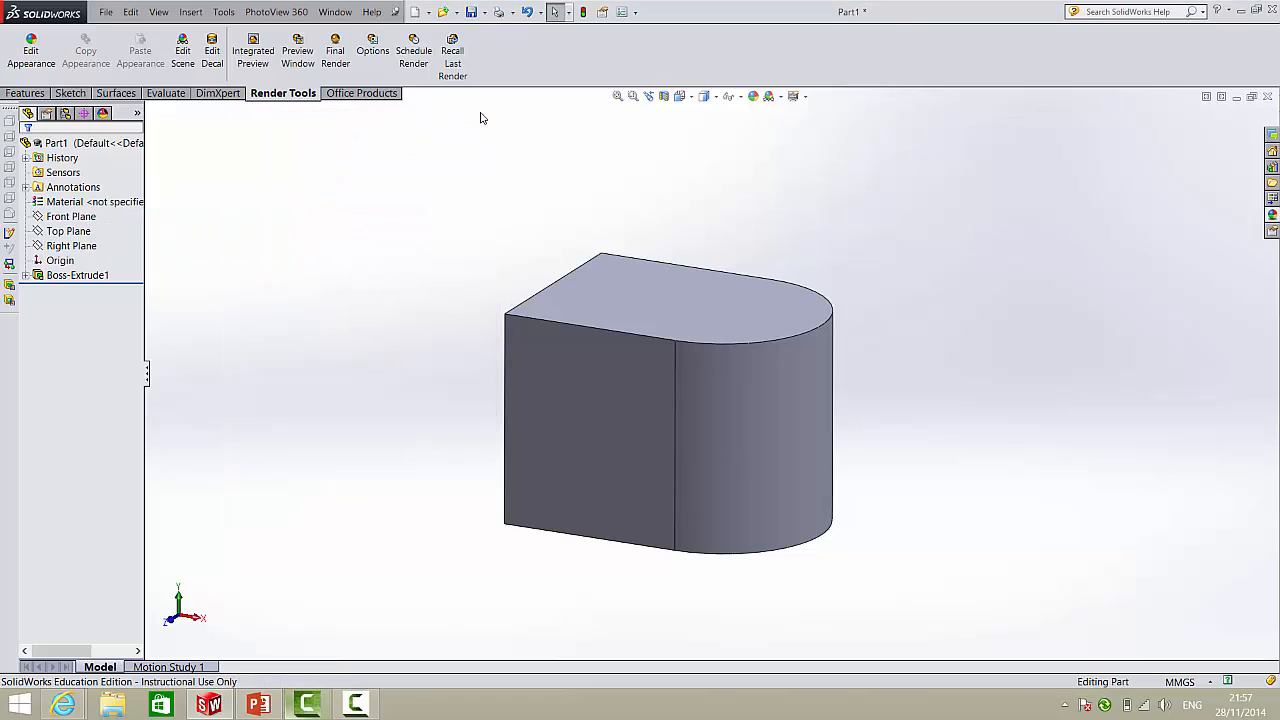
click(211, 52)
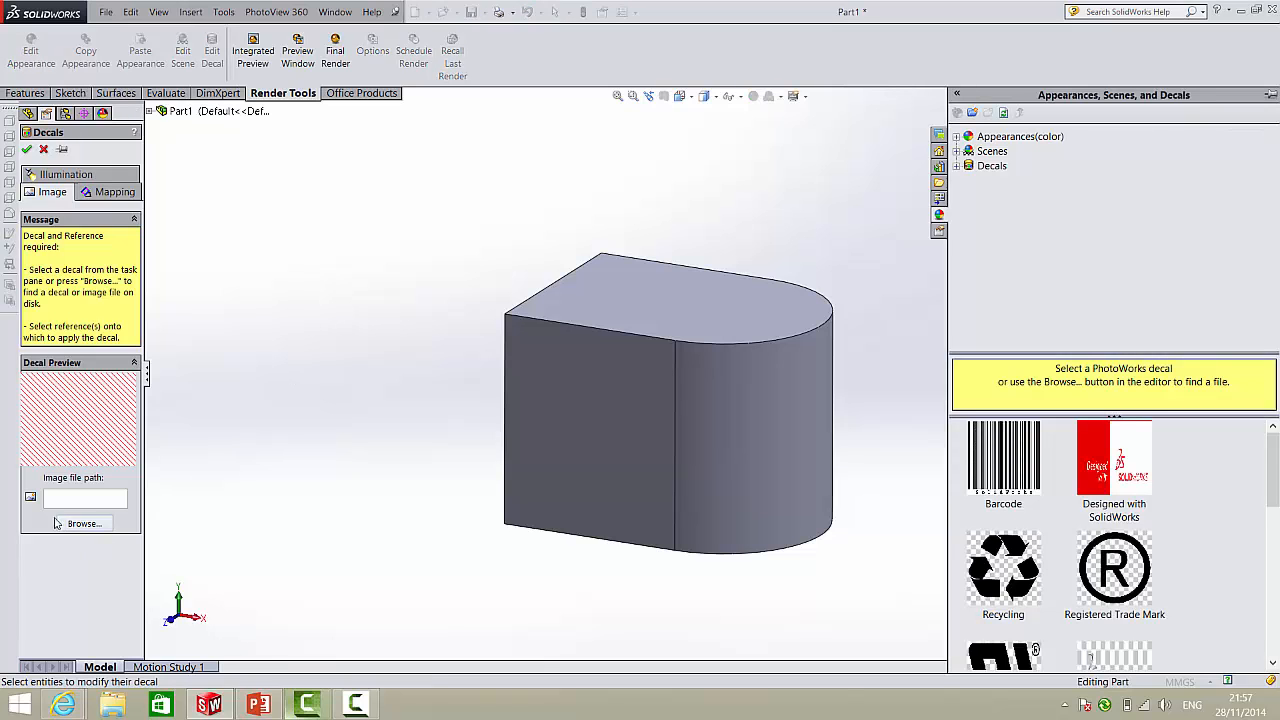
click(84, 524)
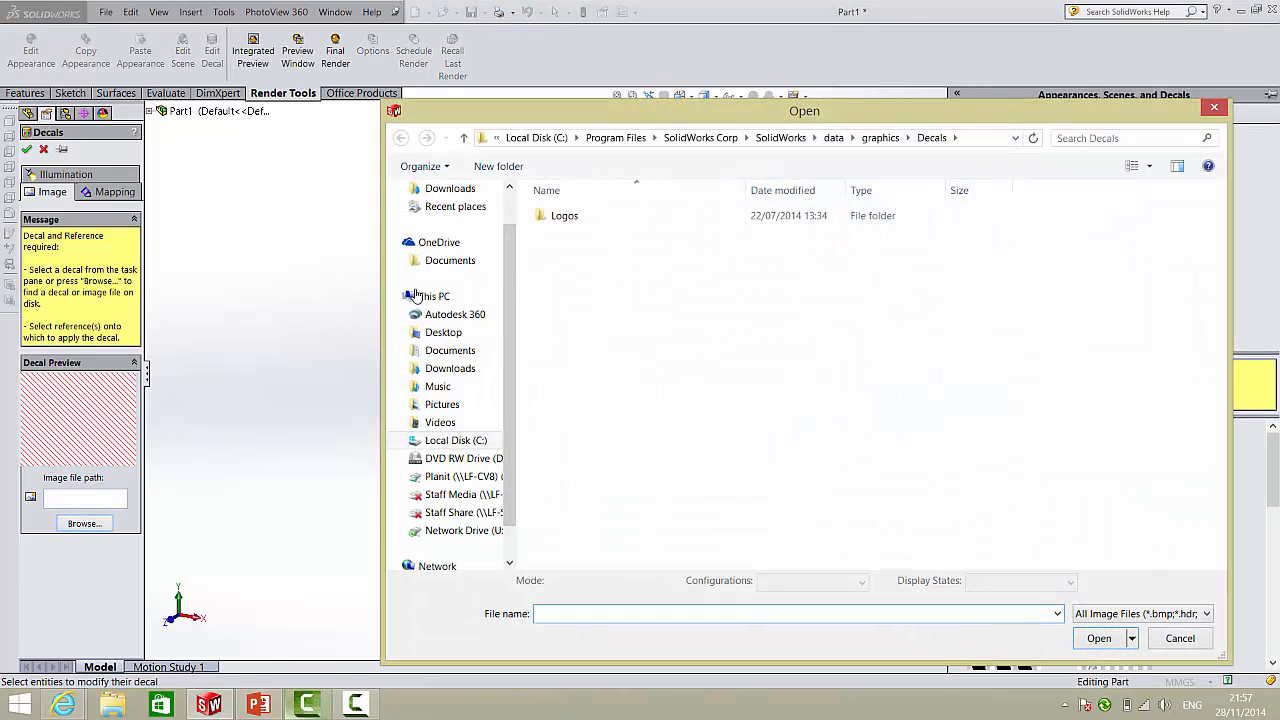
click(443, 332)
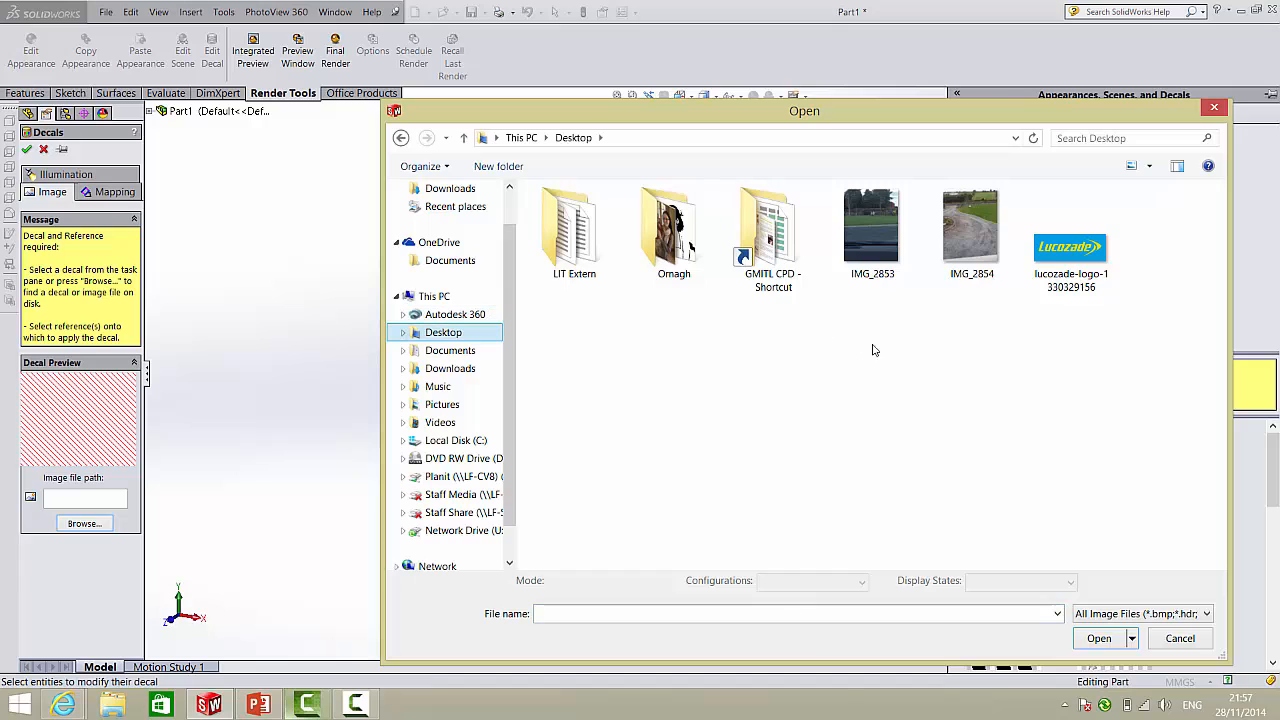
double_click(1068, 262)
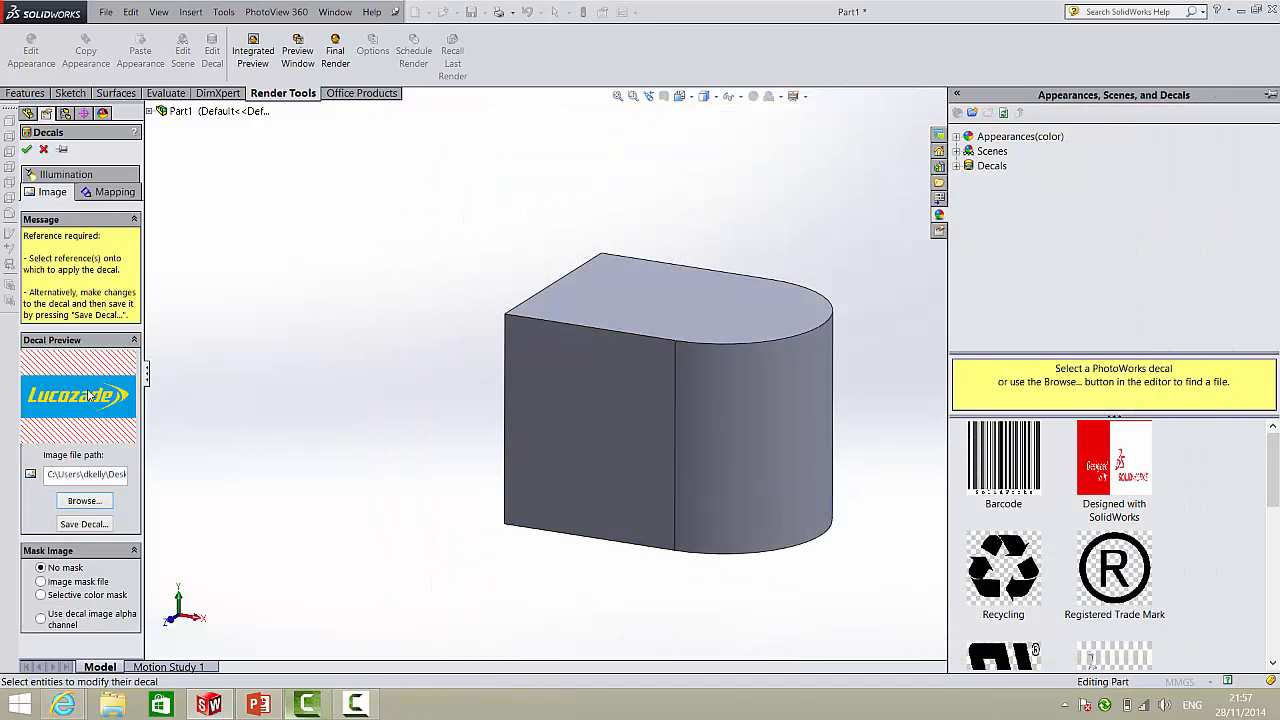
click(550, 459)
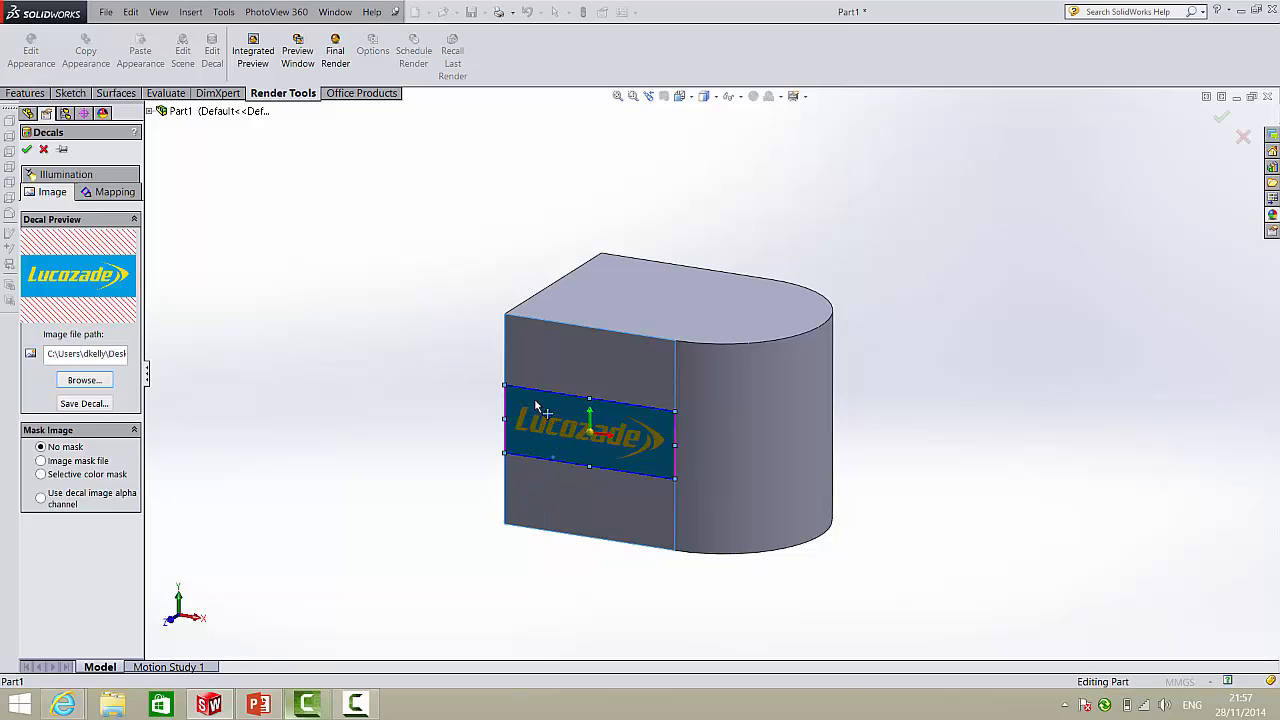
Reposition, shrink and tilt the Lucozade decal counterclockwise on the flat front face, and accept the decal
mouse_move(548, 418)
mouse_down()
mouse_move(590, 457)
mouse_move(625, 432)
mouse_move(572, 407)
mouse_move(536, 410)
mouse_move(632, 428)
mouse_move(556, 397)
mouse_up()
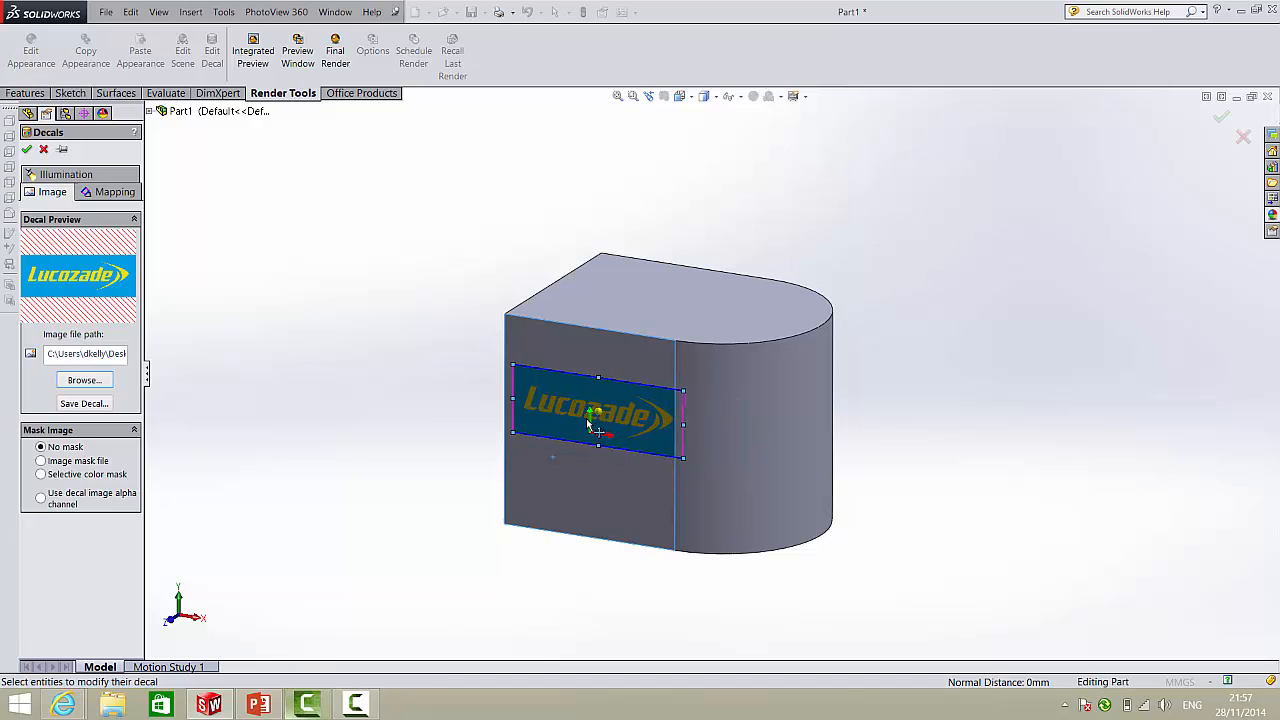
drag(600, 414, 605, 497)
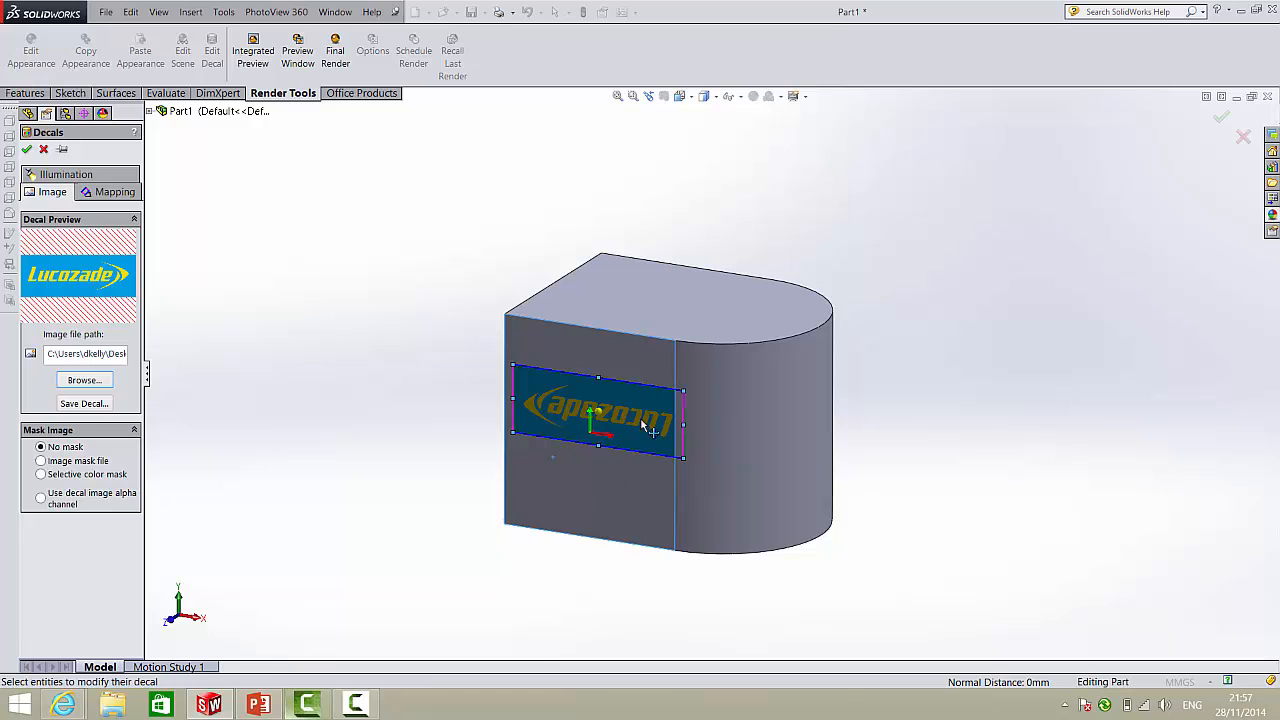
drag(681, 390, 537, 326)
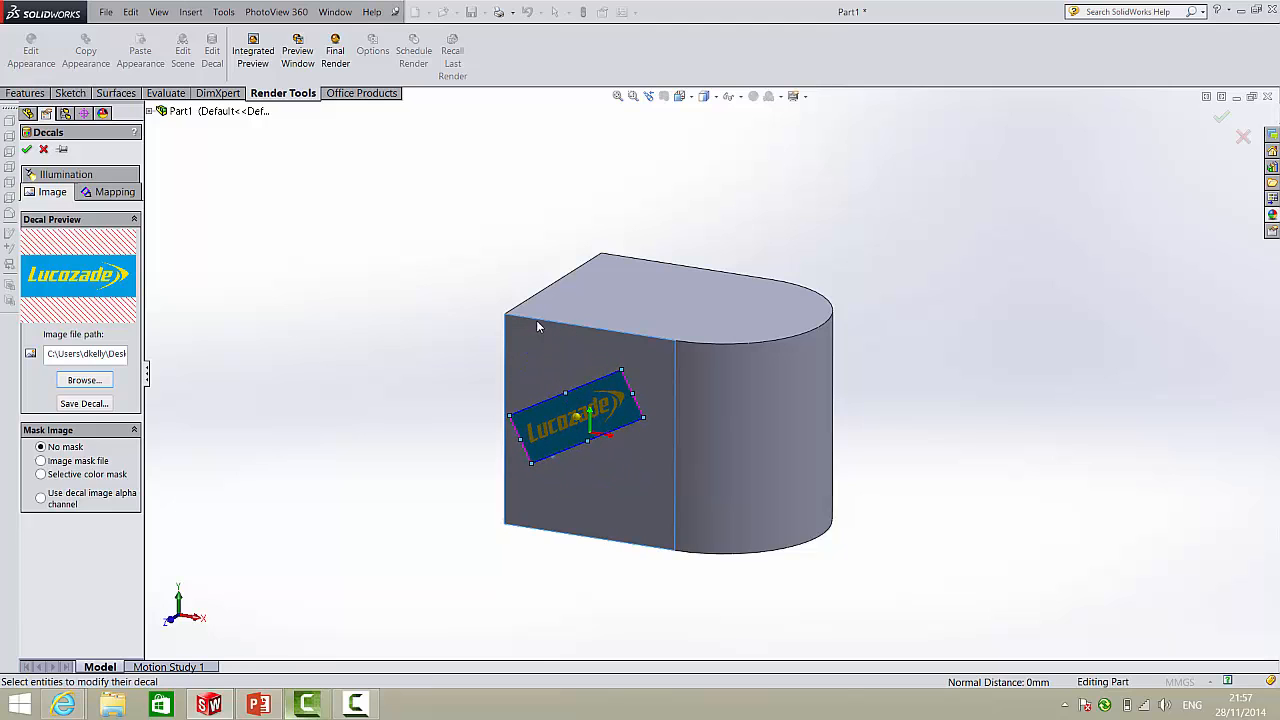
click(1221, 117)
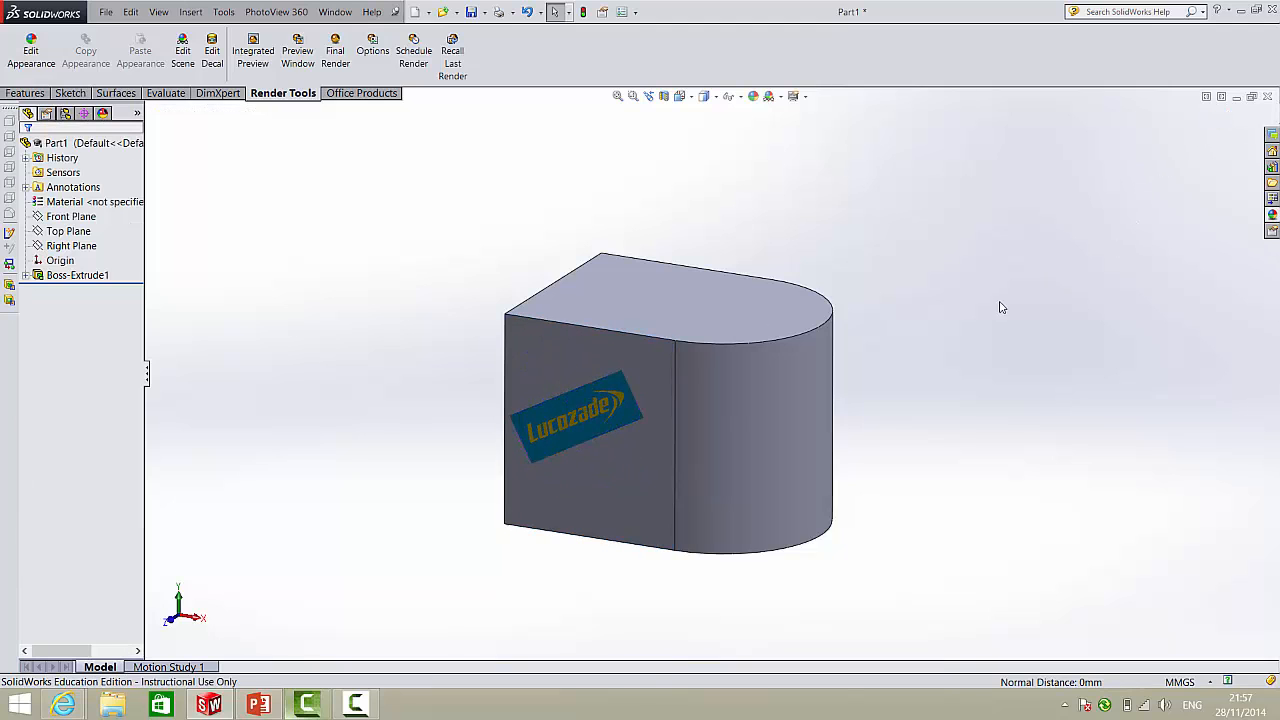
Apply a red high gloss plastic appearance to the whole part
scroll(592, 421, down, 2)
scroll(597, 421, up, 1)
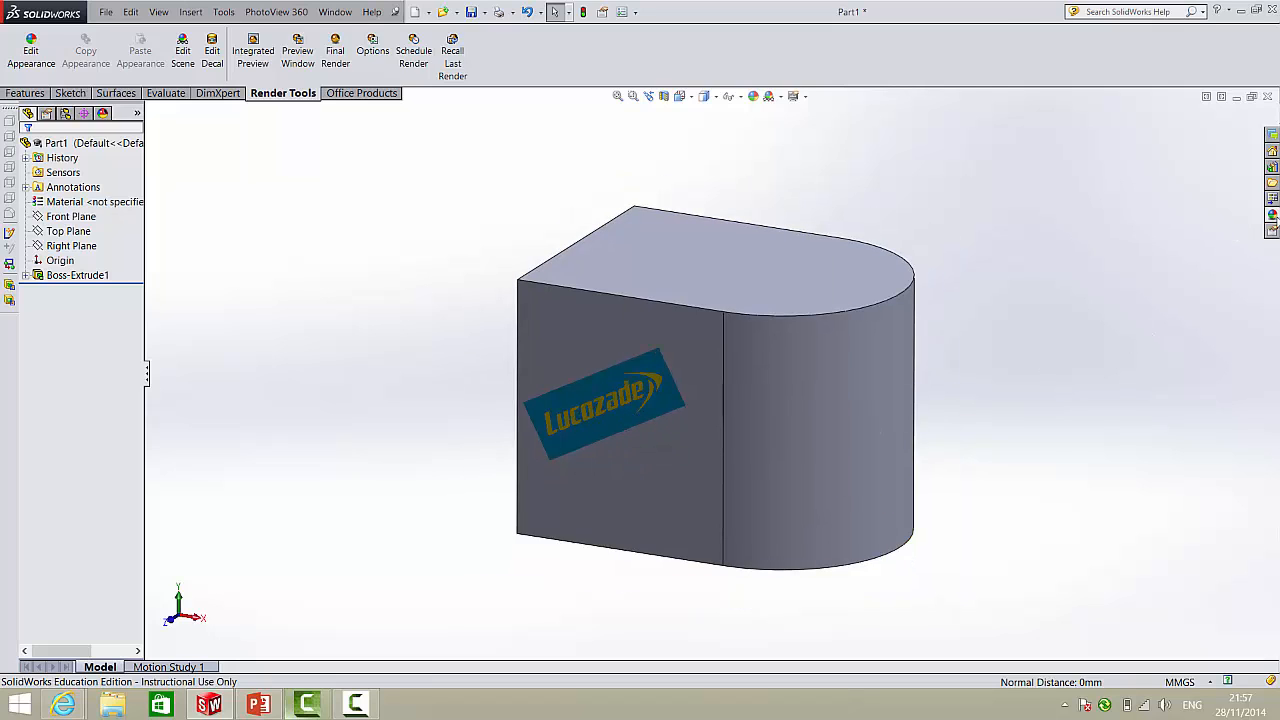
click(1271, 215)
click(959, 137)
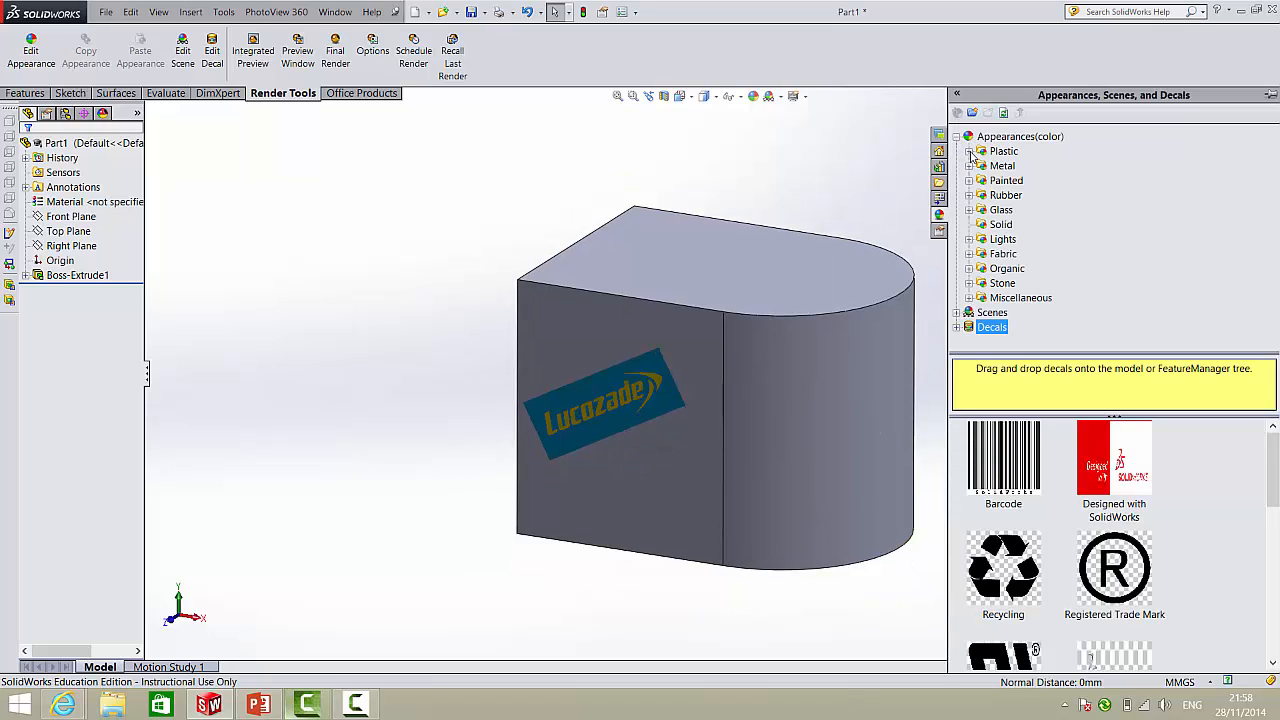
click(968, 151)
click(1022, 166)
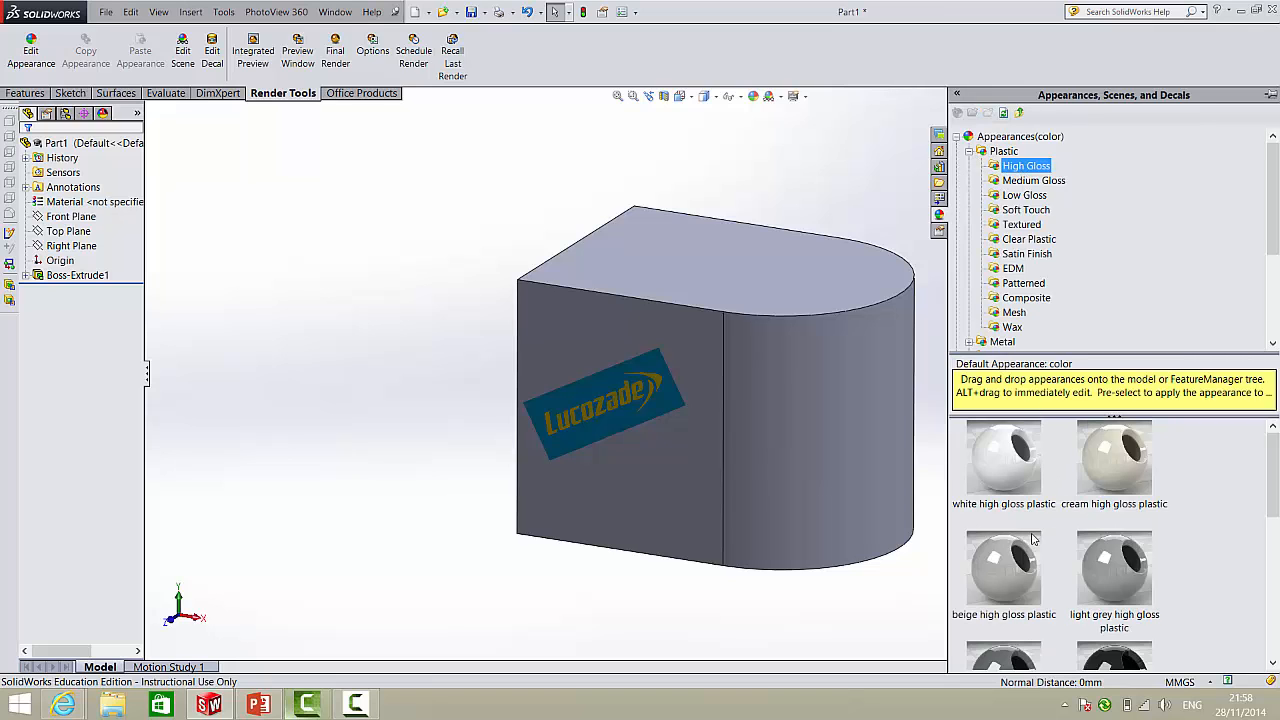
scroll(1036, 497, down, 5)
scroll(1036, 497, up, 2)
drag(1003, 555, 698, 503)
click(699, 500)
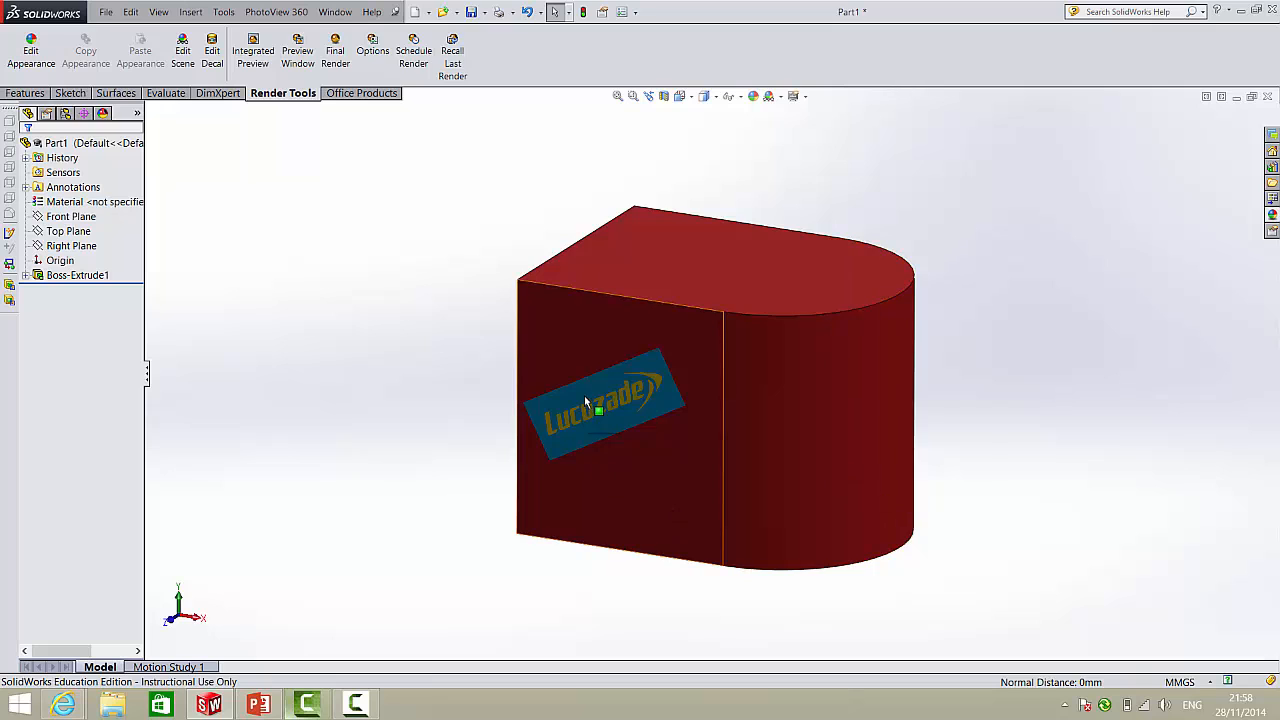
scroll(585, 397, down, 1)
scroll(600, 412, down, 3)
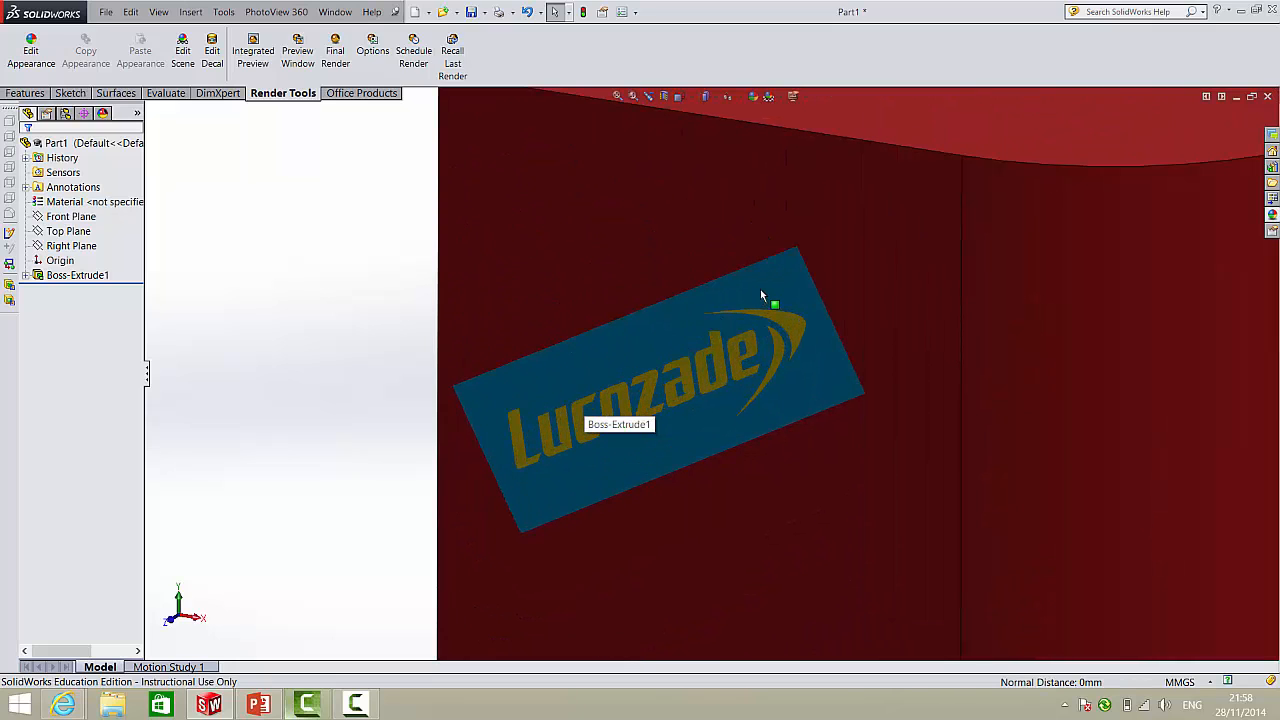
scroll(805, 365, up, 4)
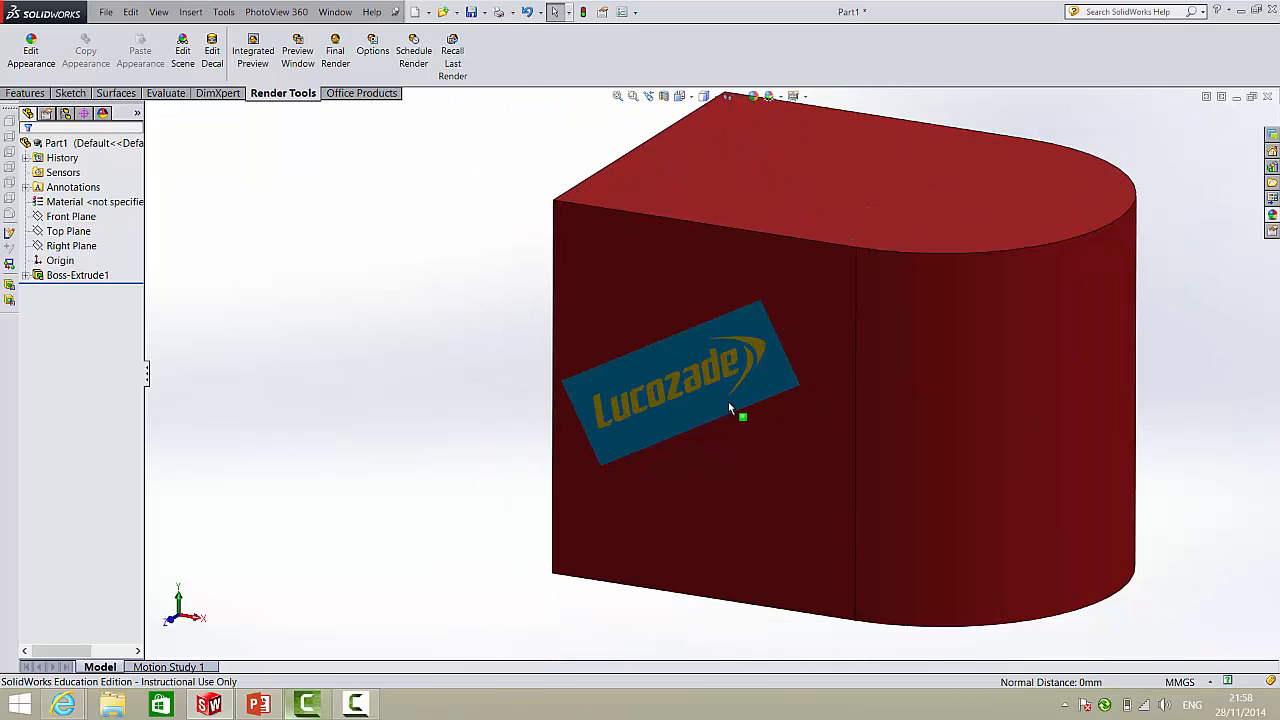
click(256, 705)
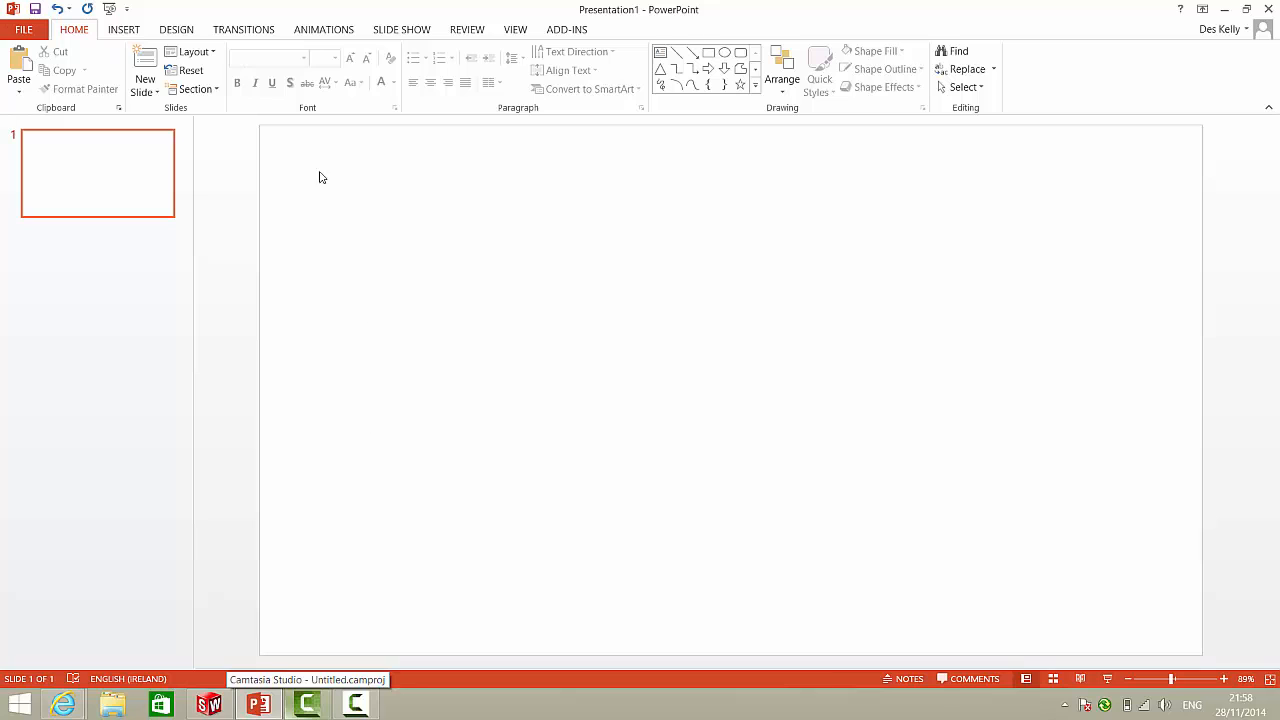
click(124, 30)
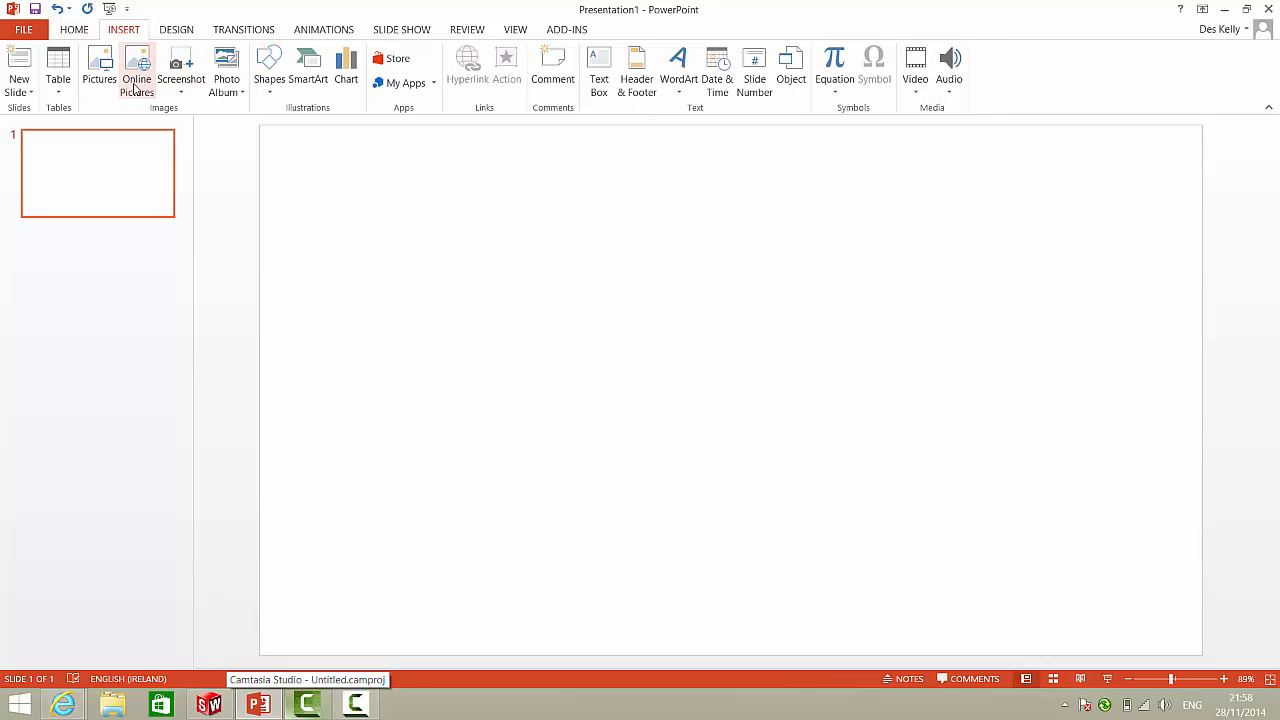
click(99, 70)
click(65, 162)
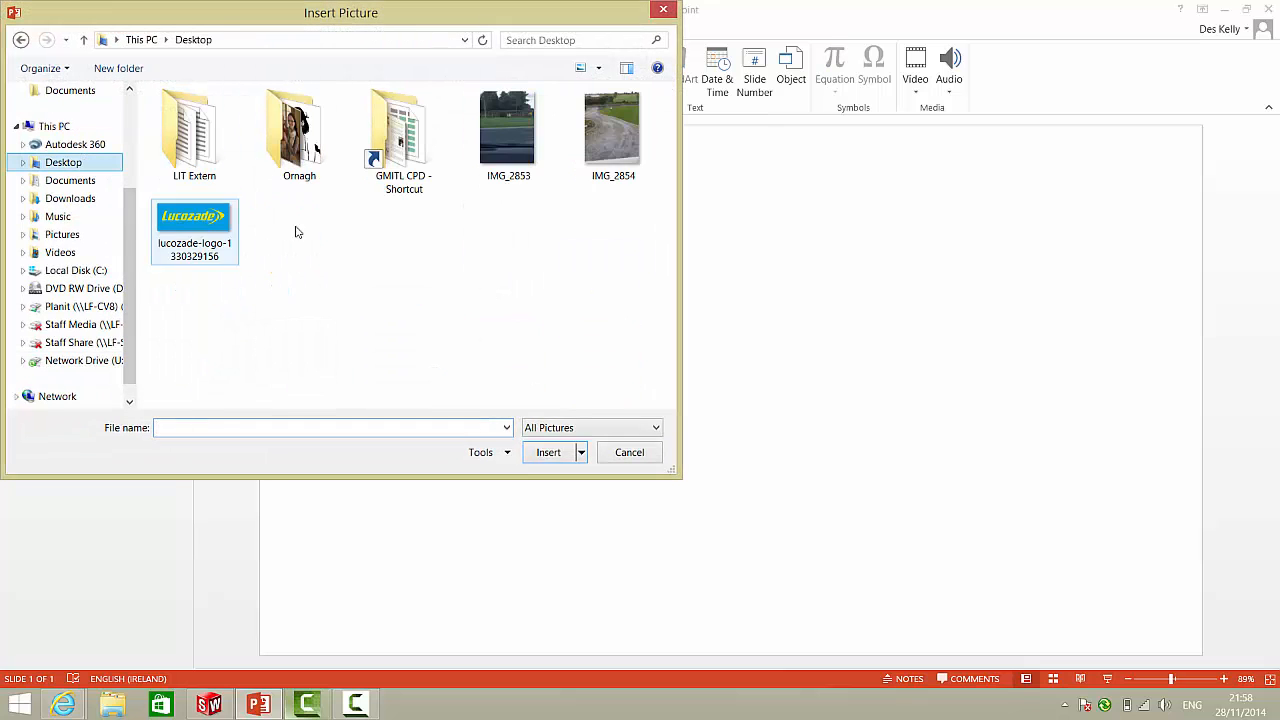
double_click(195, 232)
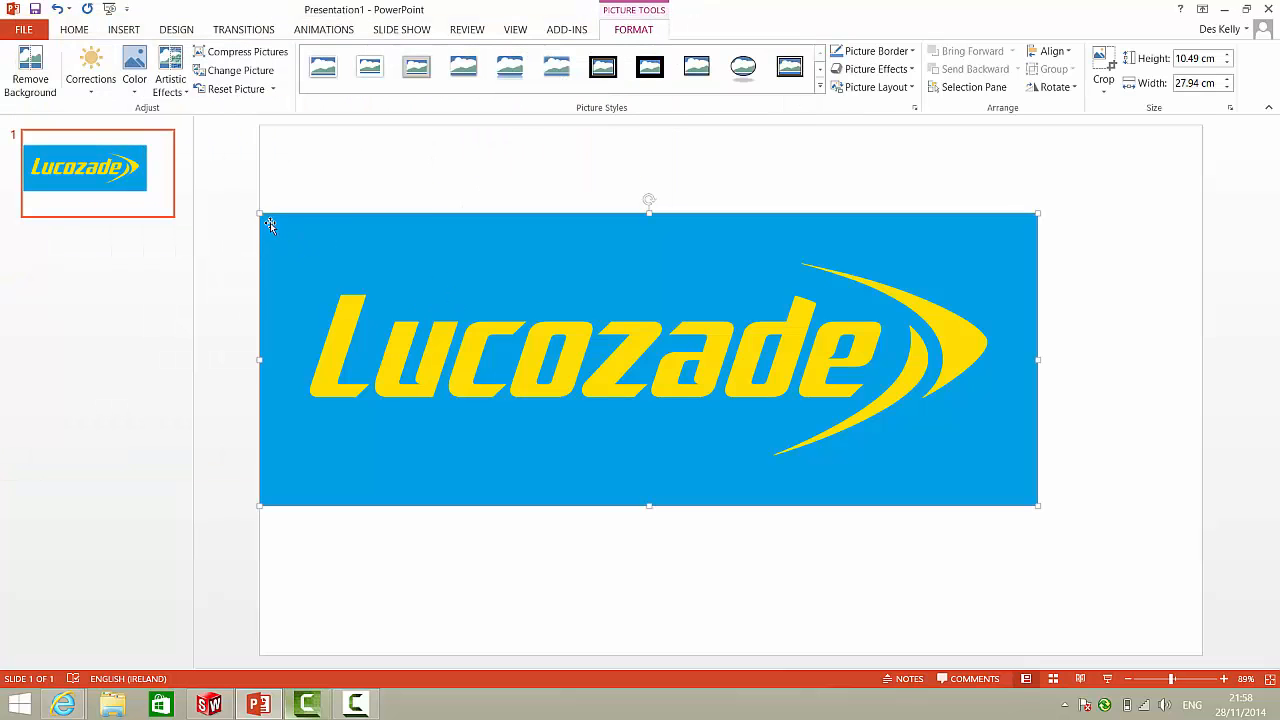
drag(258, 214, 400, 266)
drag(537, 306, 517, 260)
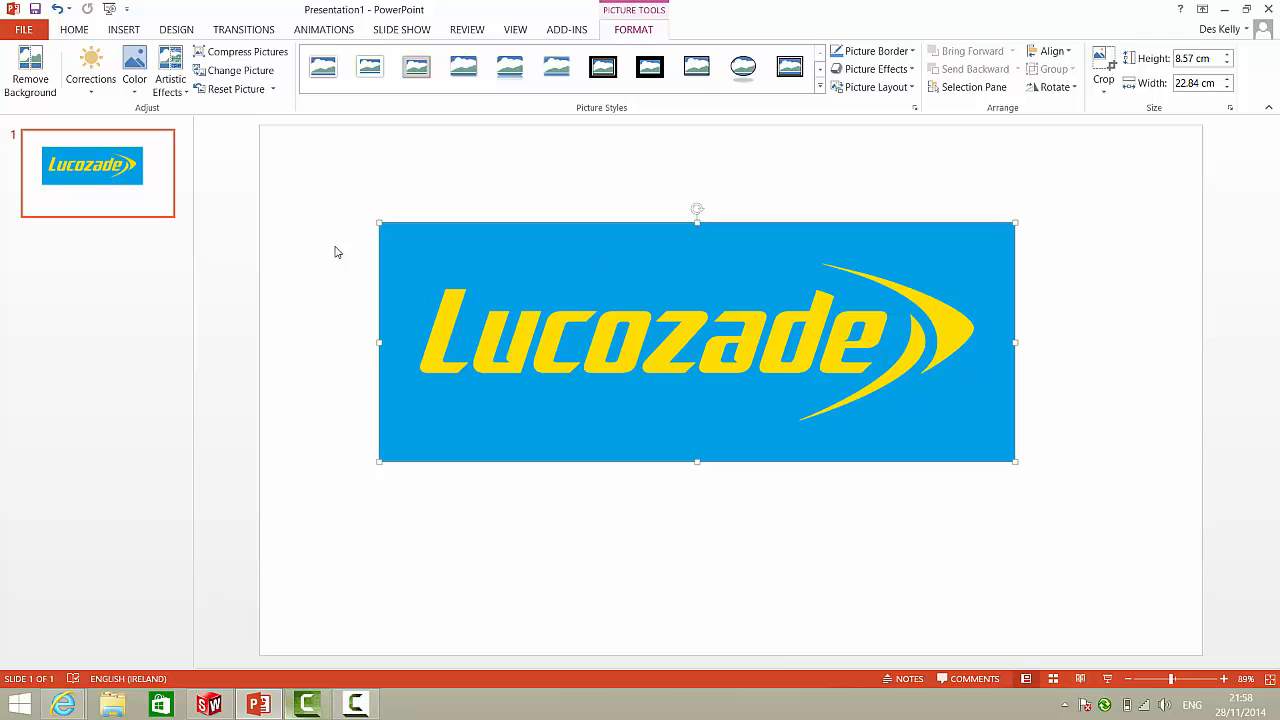
Make the blue background colour of the Lucozade picture transparent
click(135, 80)
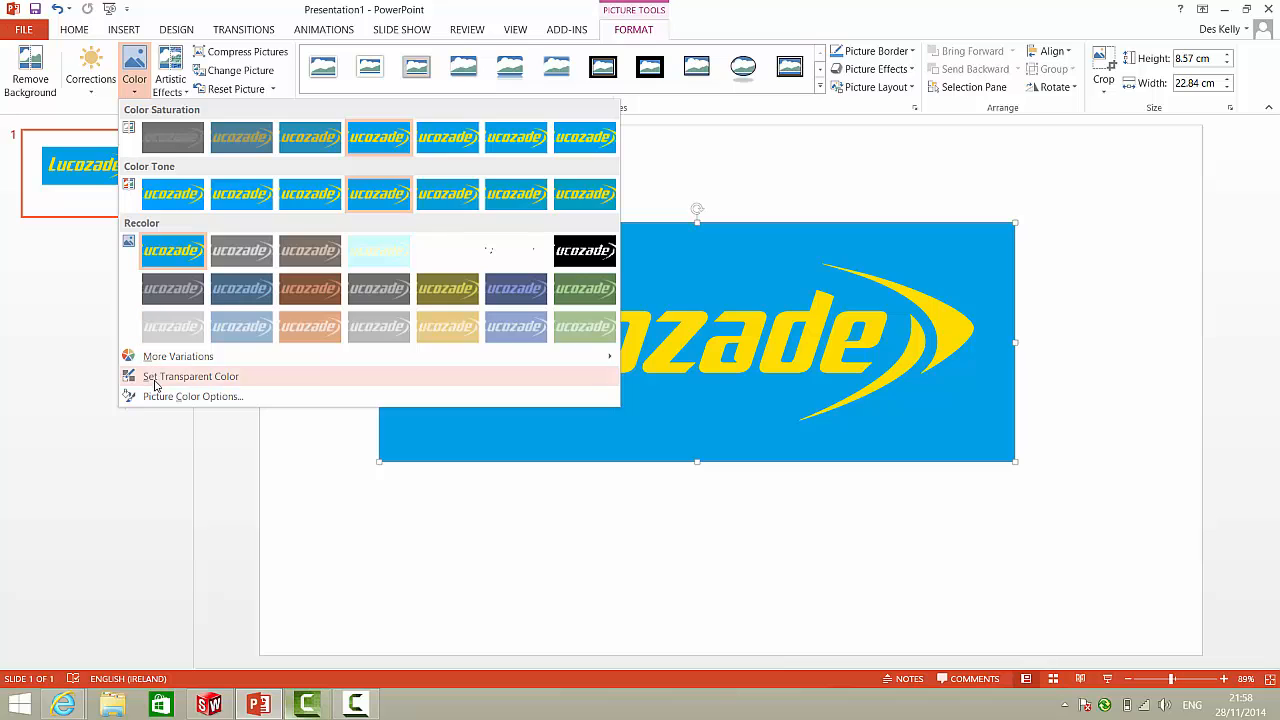
click(204, 384)
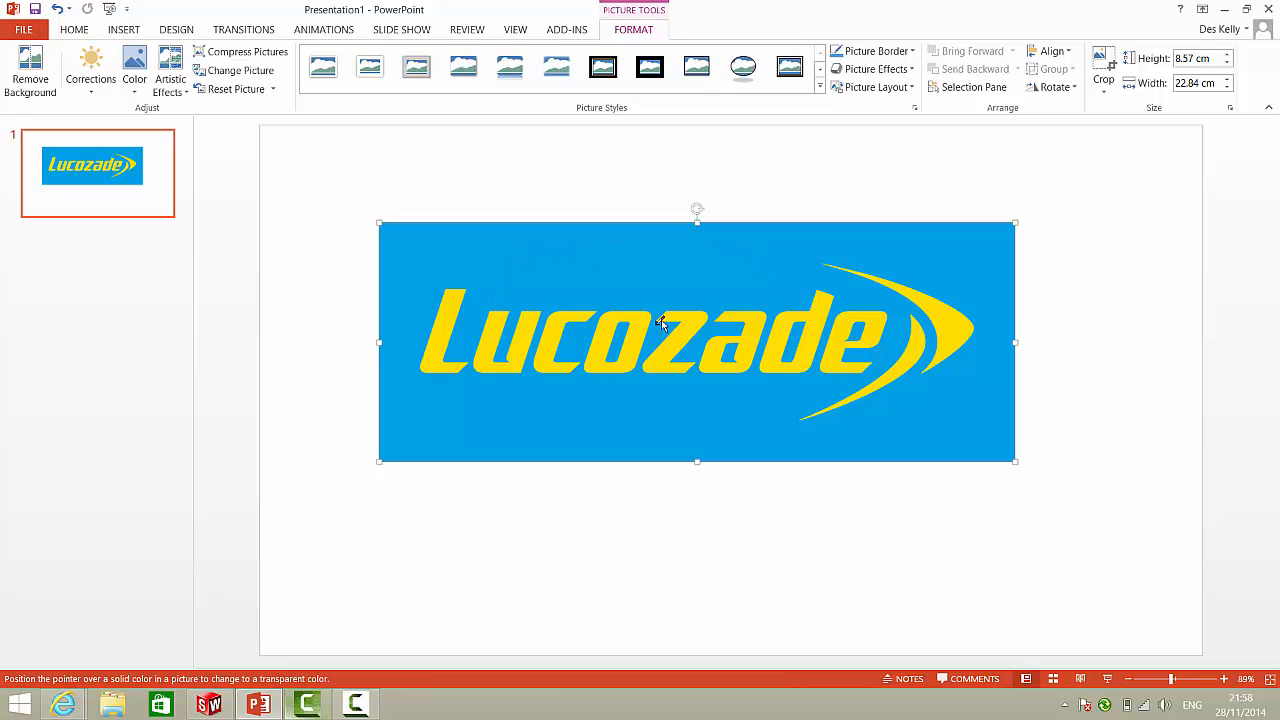
click(663, 262)
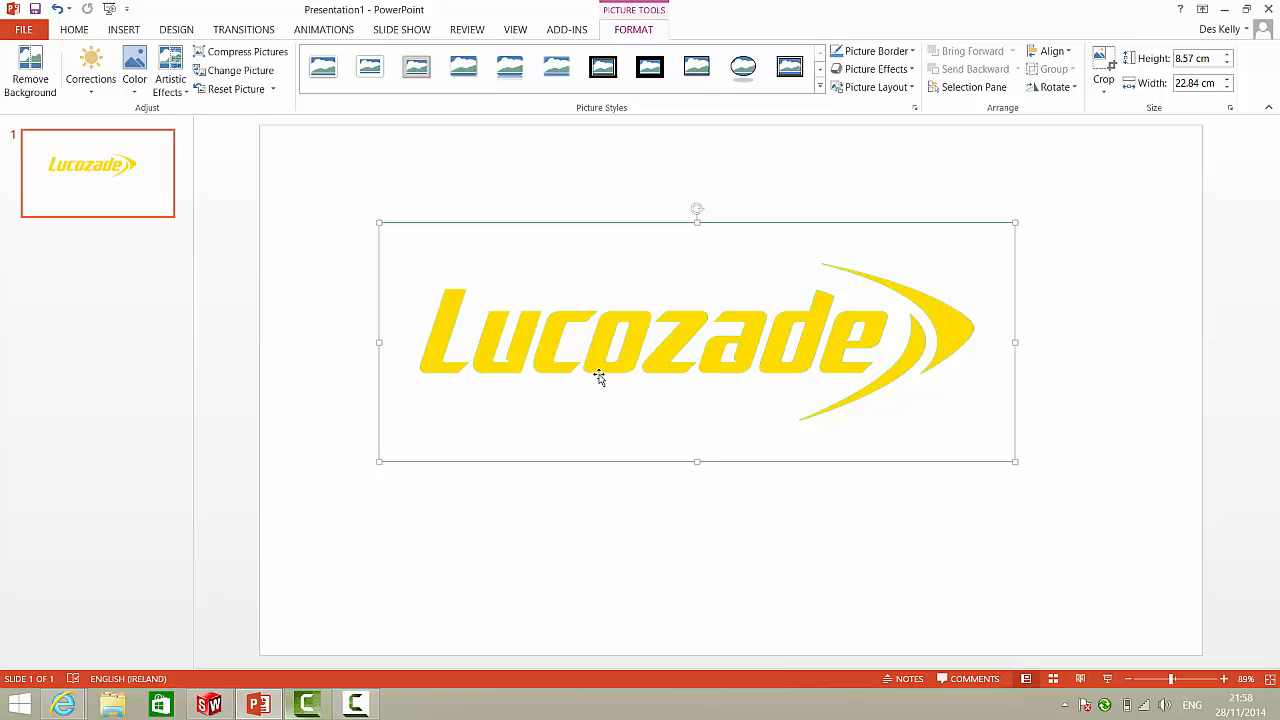
Reposition the logo on the slide and give the slide background a solid grey fill
drag(936, 243, 657, 308)
ctrl+scroll(660, 309, down, 6)
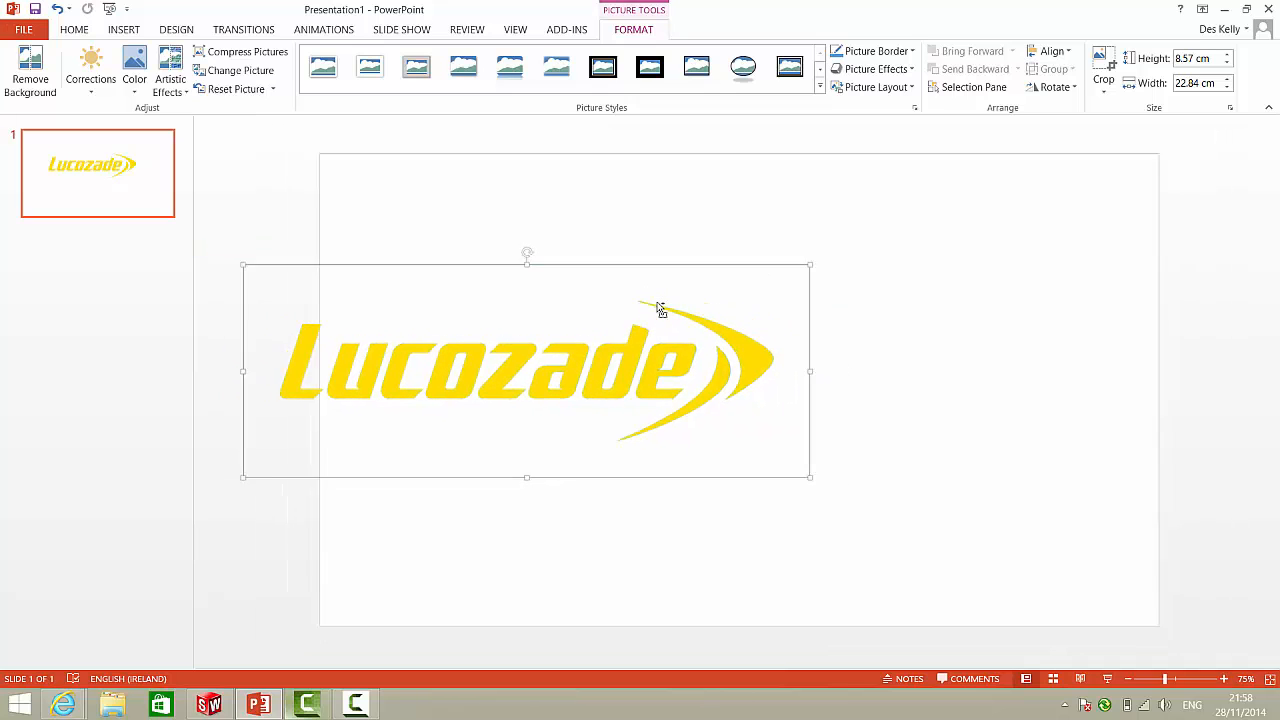
drag(648, 358, 710, 350)
right_click(866, 320)
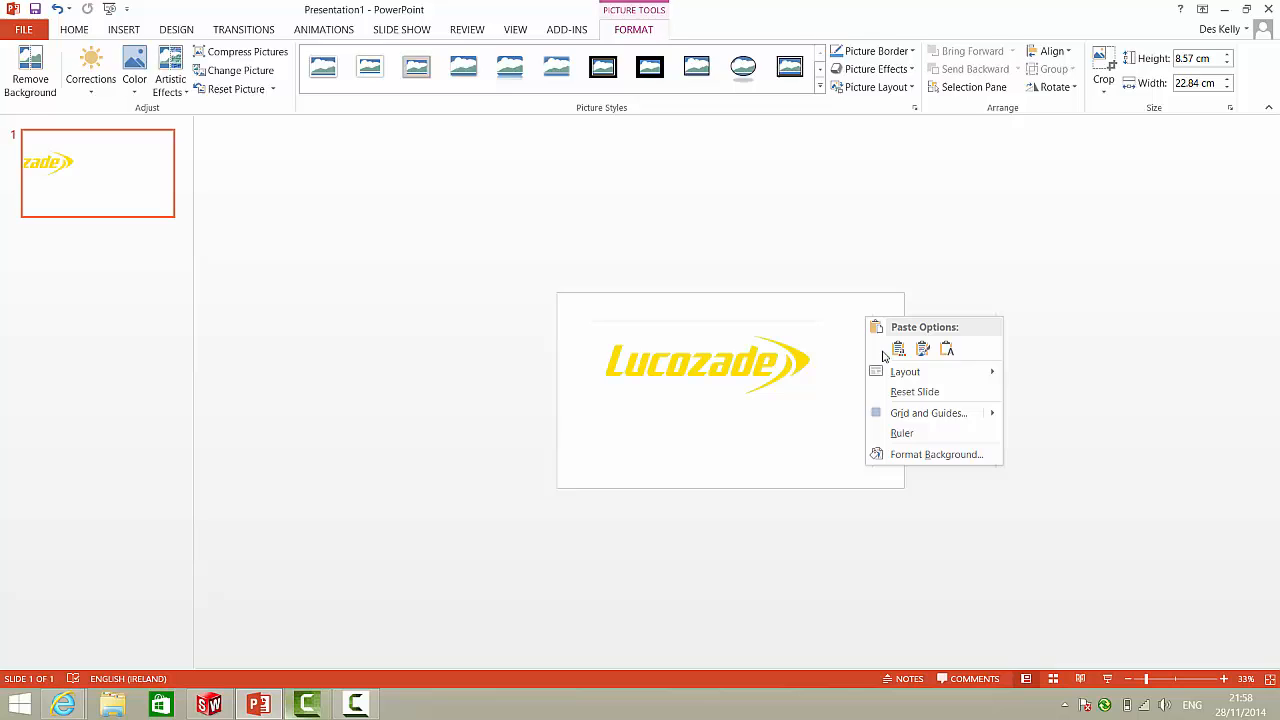
click(934, 454)
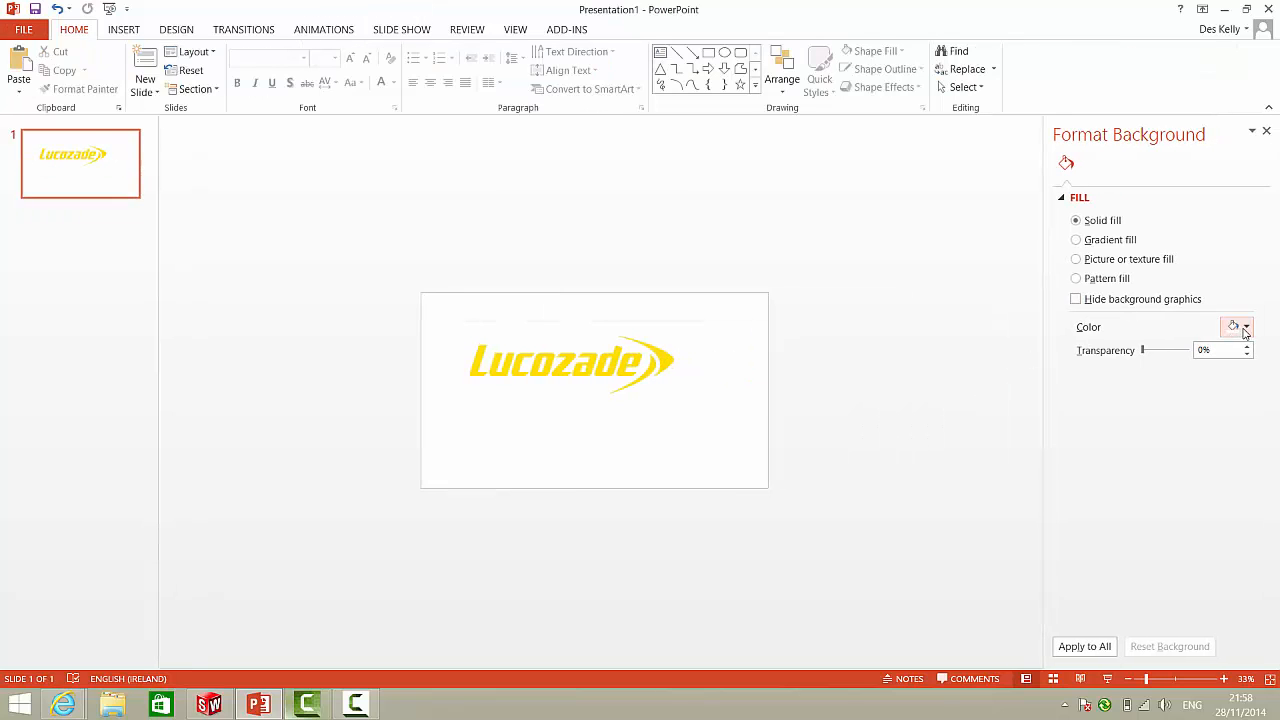
click(1240, 326)
click(1150, 417)
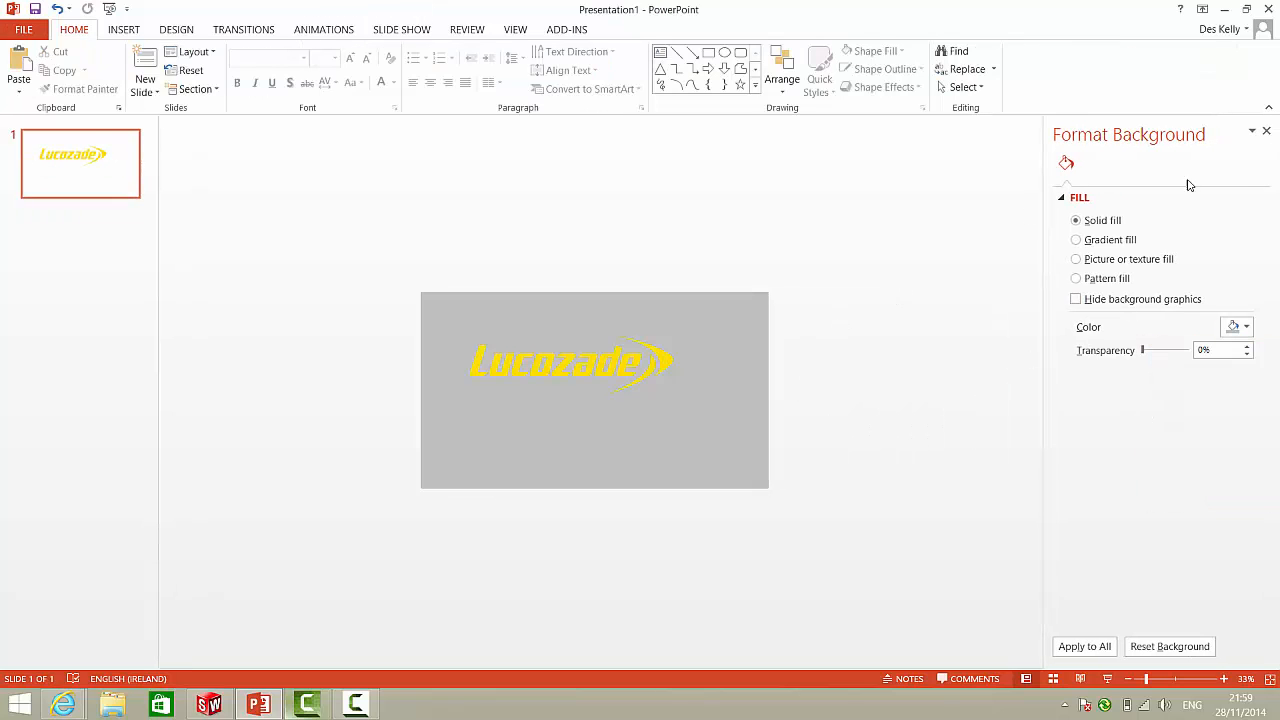
click(1266, 131)
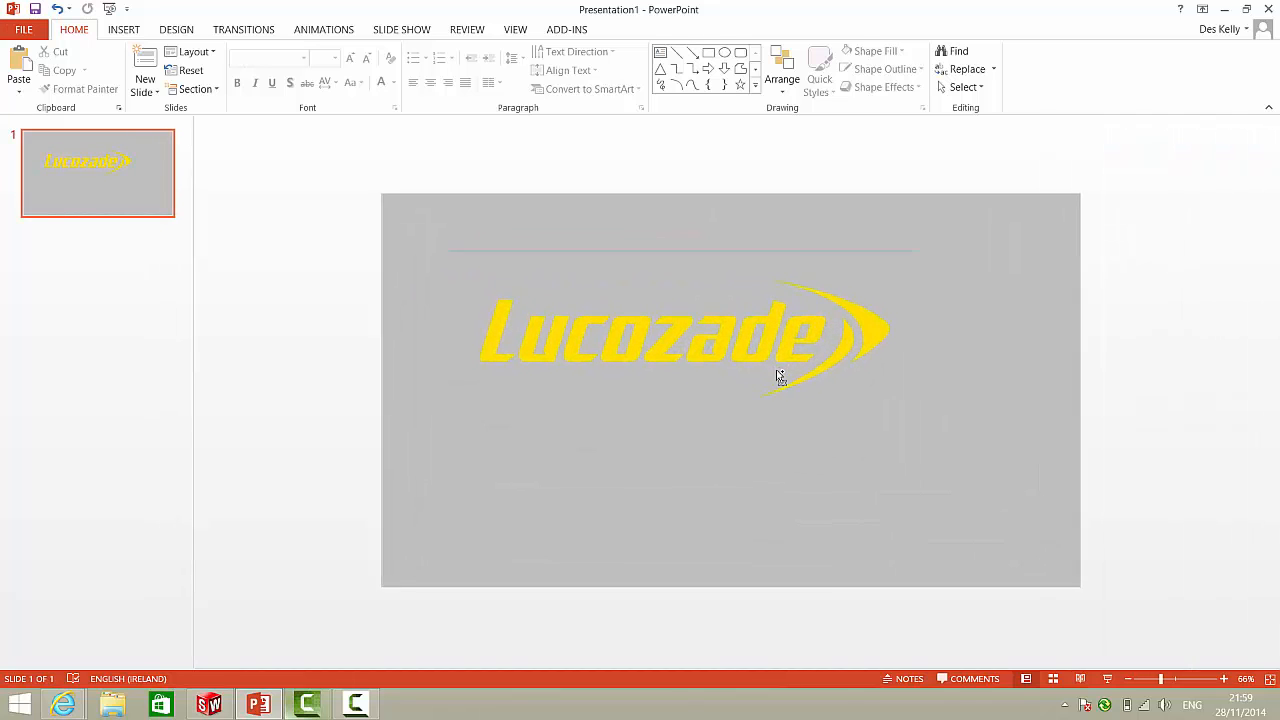
Nudge the logo on the slide and save it as a JPEG picture named JPEG on the Desktop
drag(650, 308, 618, 302)
right_click(620, 300)
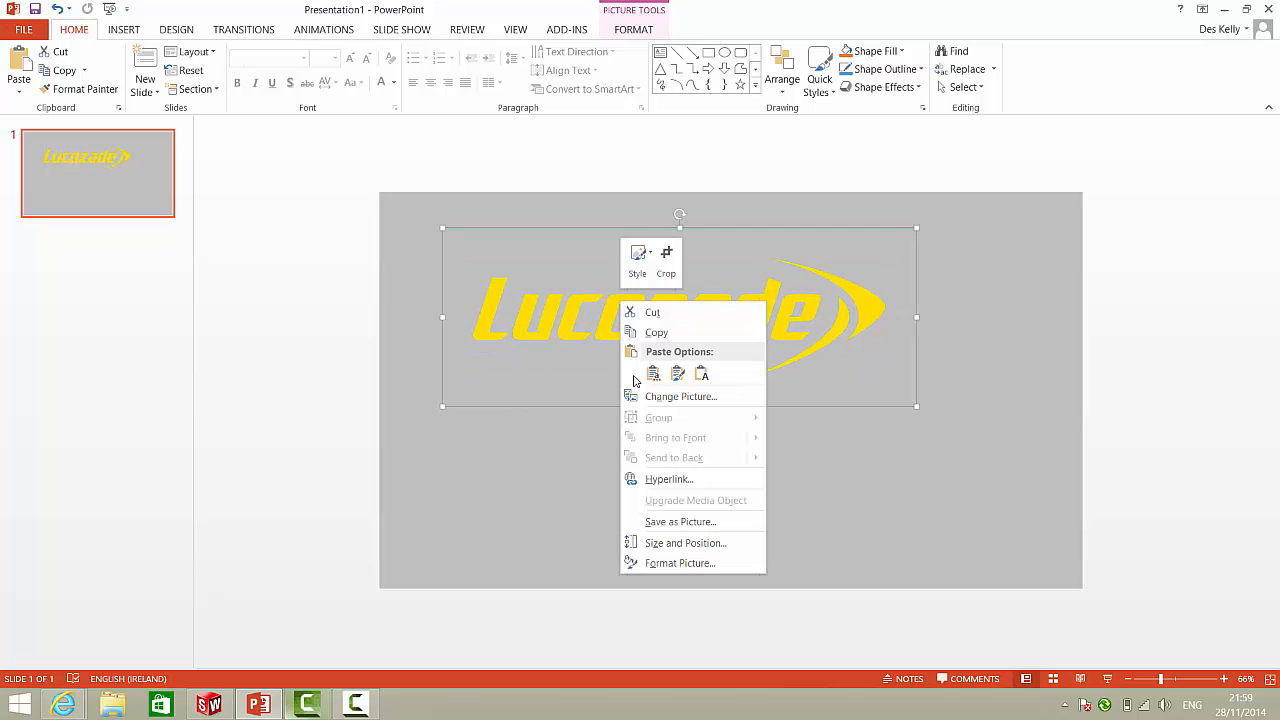
click(682, 522)
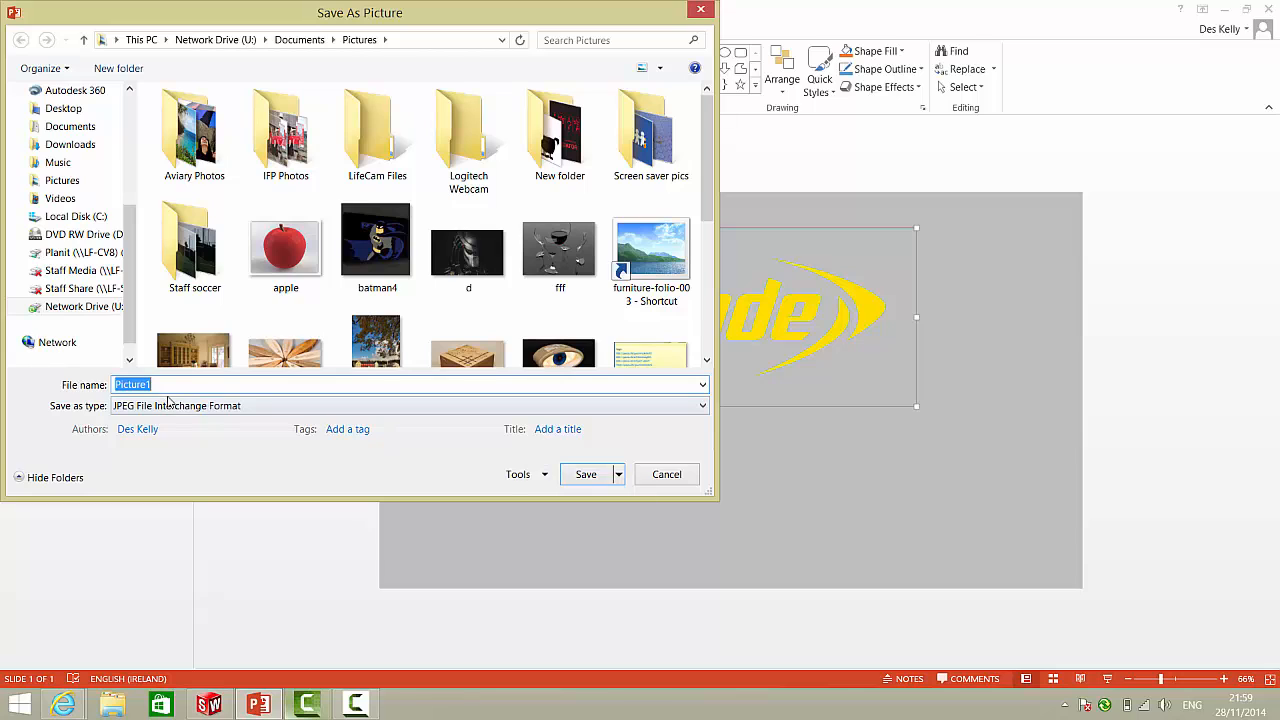
click(64, 108)
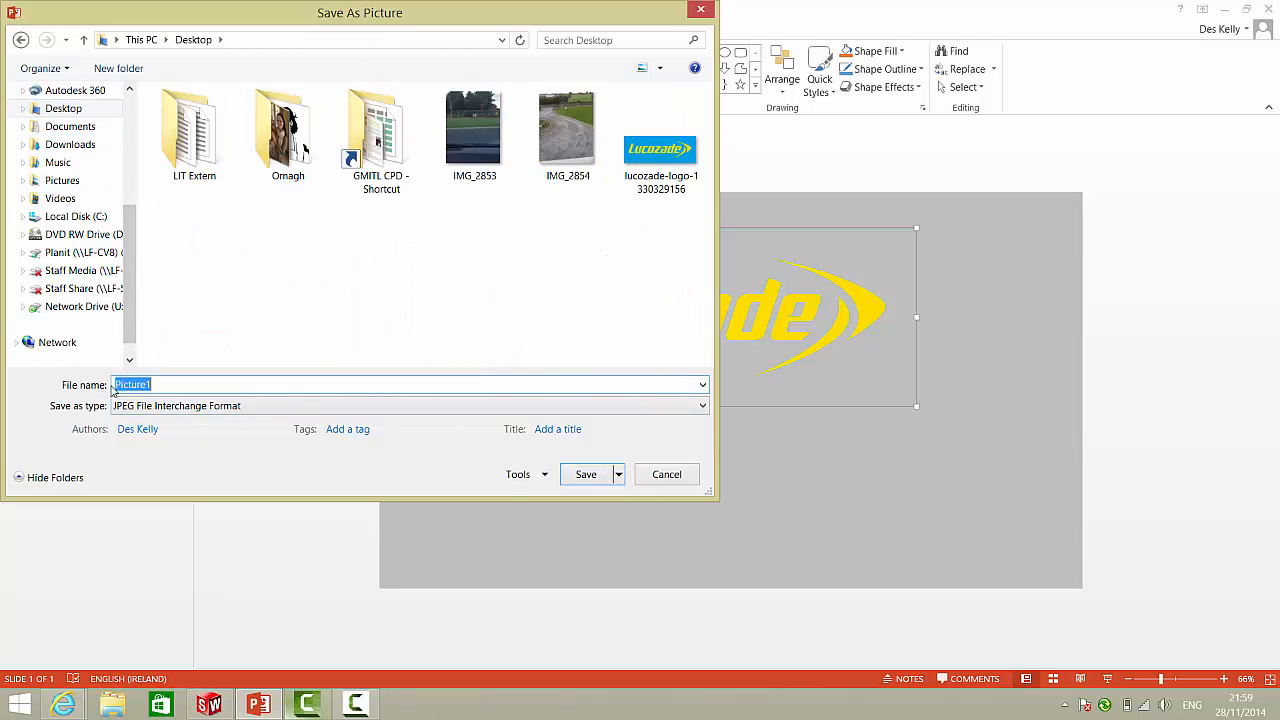
text(JPEG)
click(585, 476)
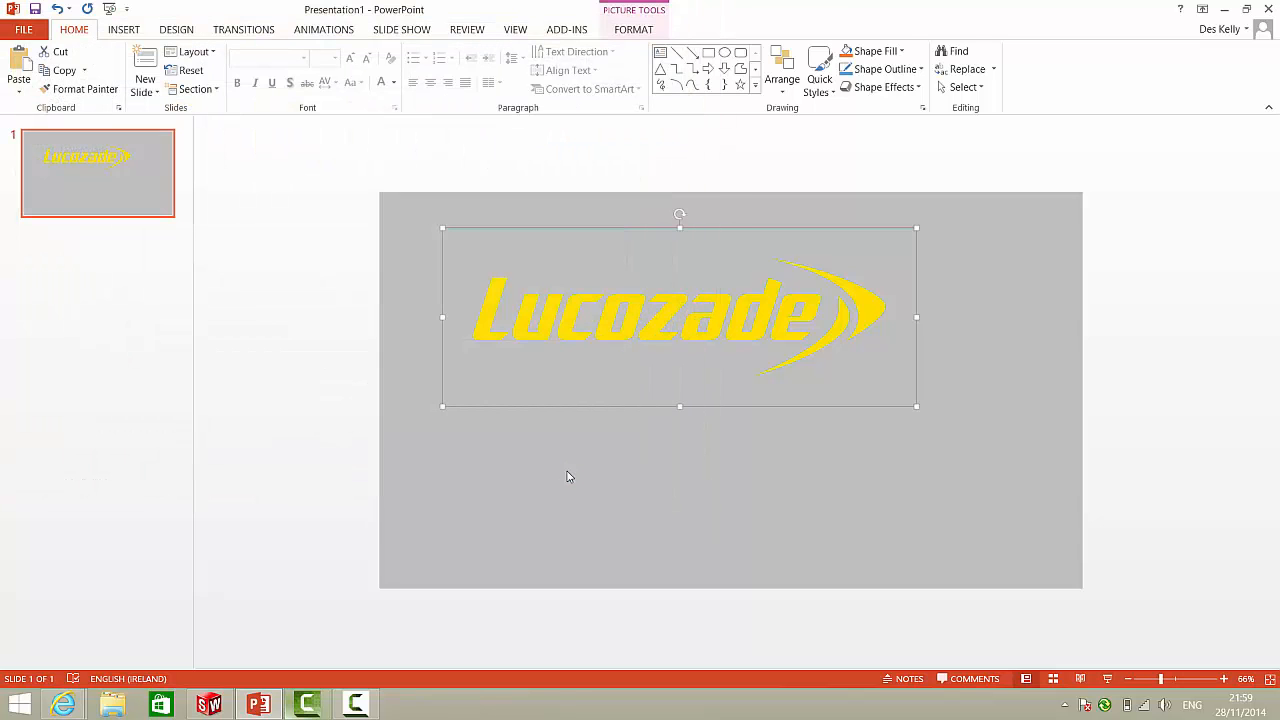
Save the logo picture again to the Desktop in PNG Portable Network Graphics Format, named PNG
right_click(555, 310)
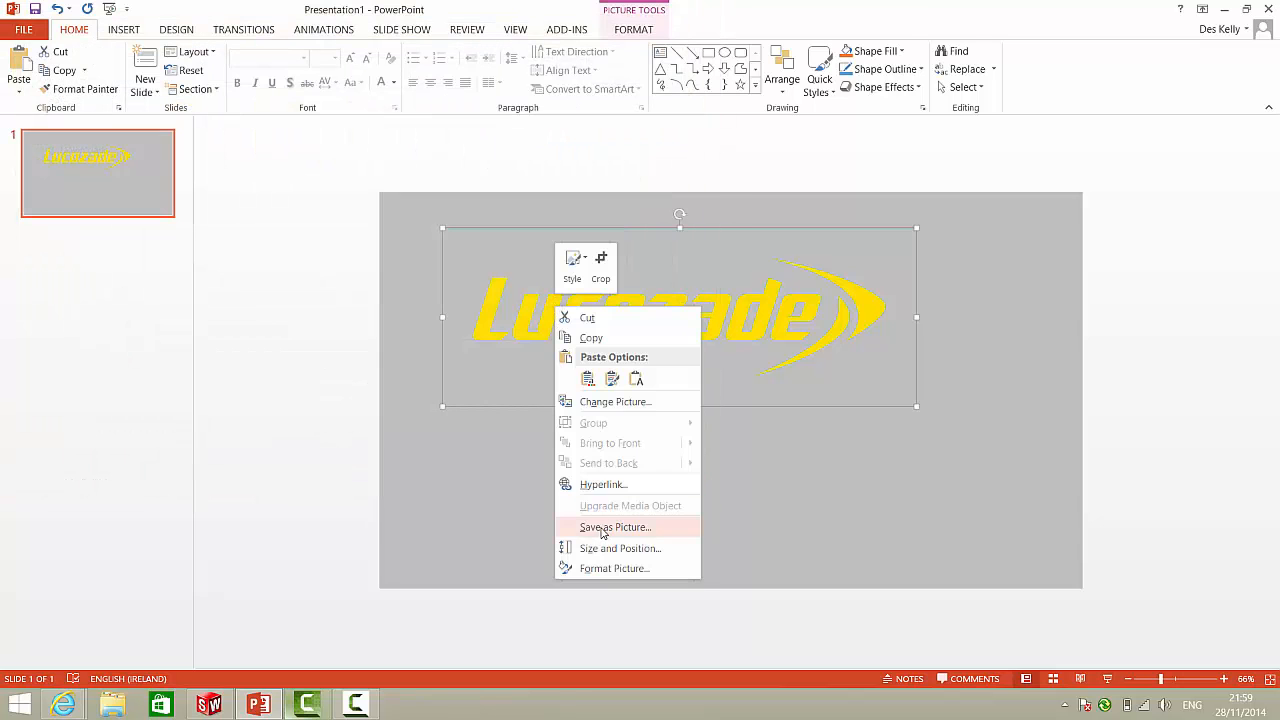
click(582, 526)
click(300, 406)
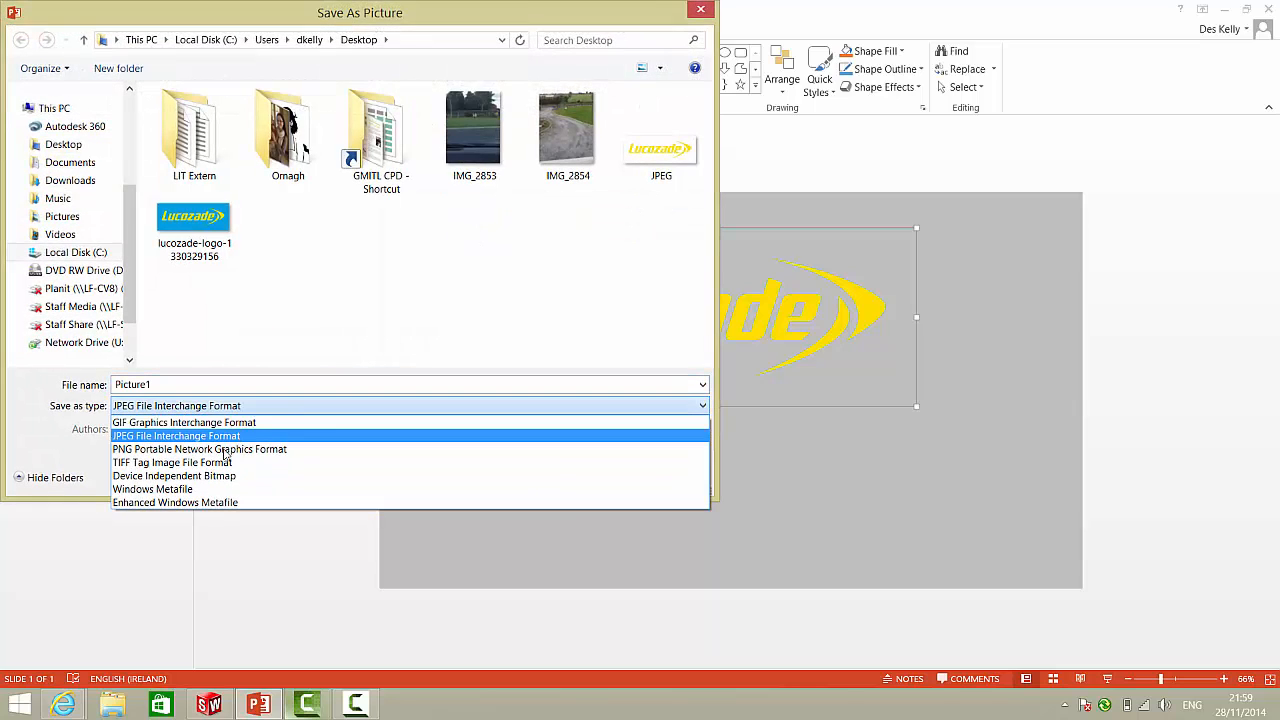
click(212, 431)
click(88, 385)
text(P)
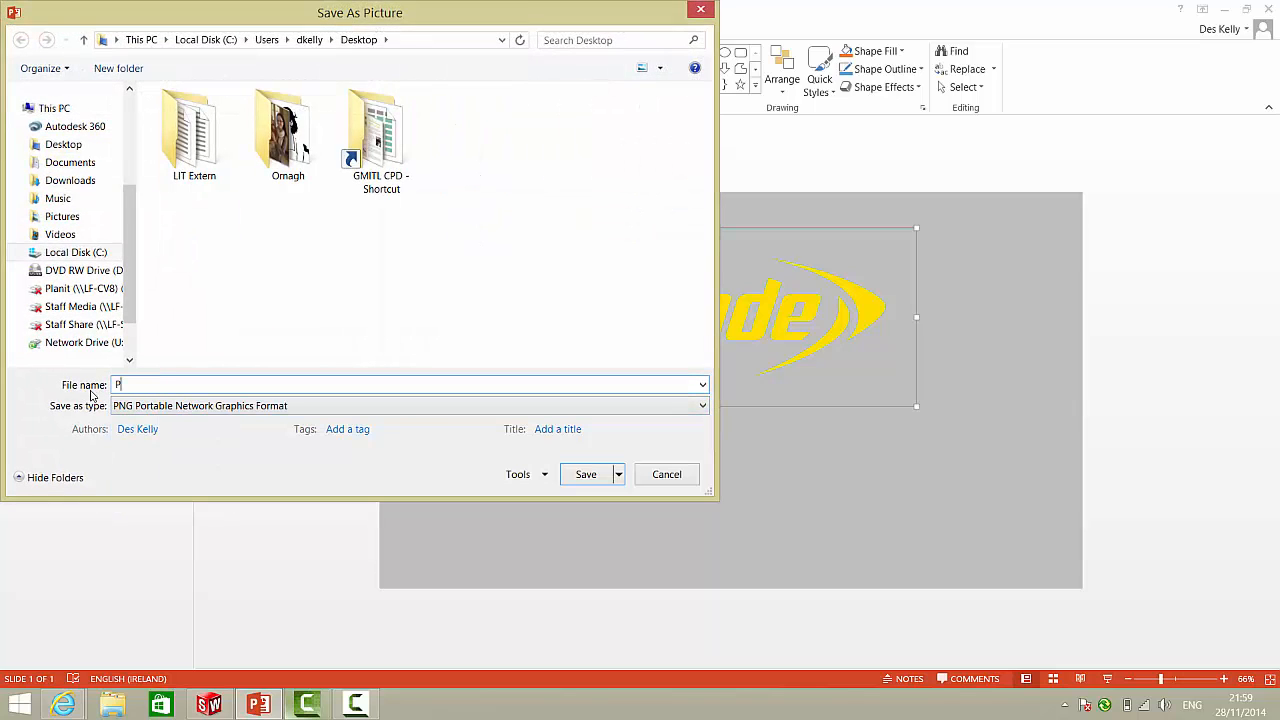
text(NG)
click(586, 474)
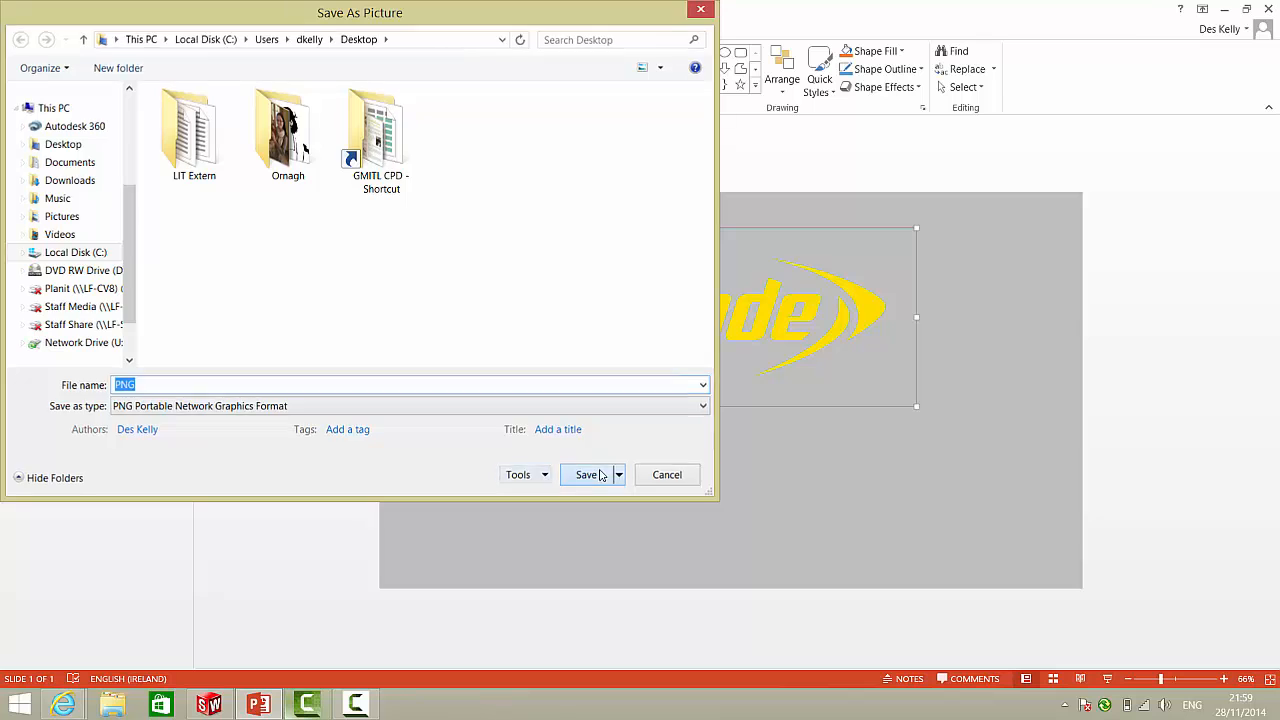
Switch to SolidWorks and start a new decal using the JPEG image from the Desktop
click(209, 705)
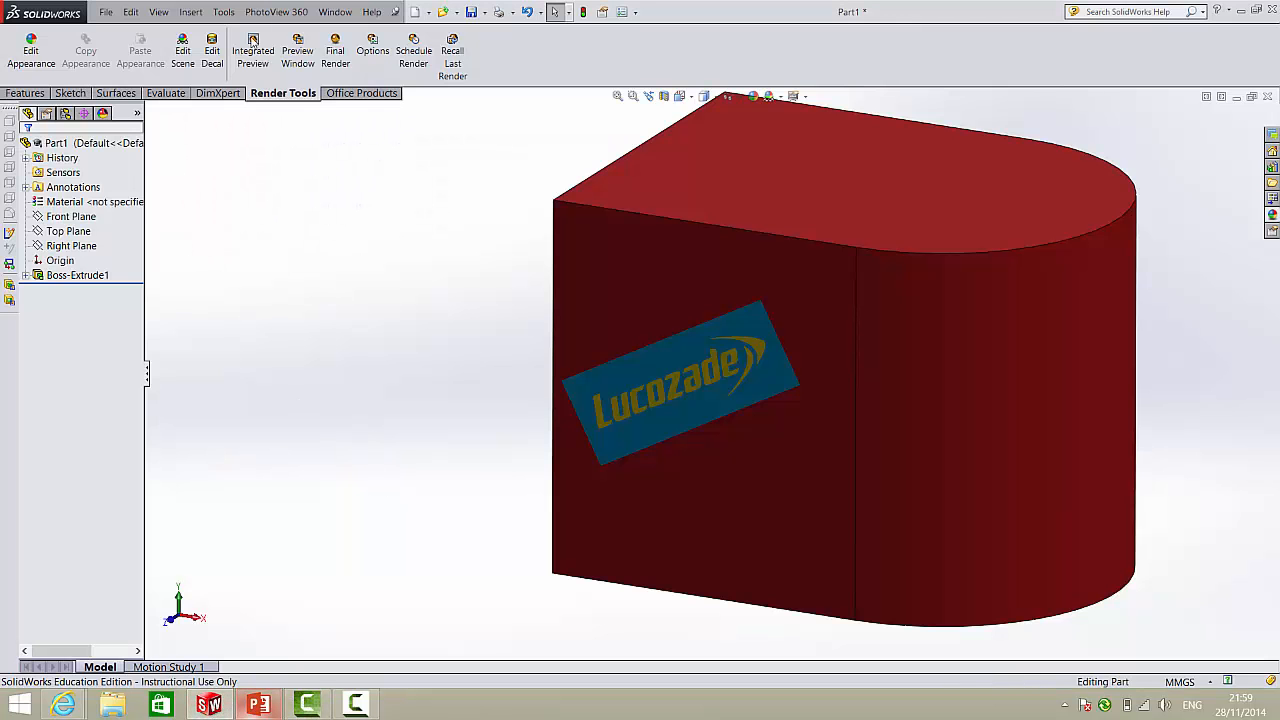
click(212, 52)
click(84, 523)
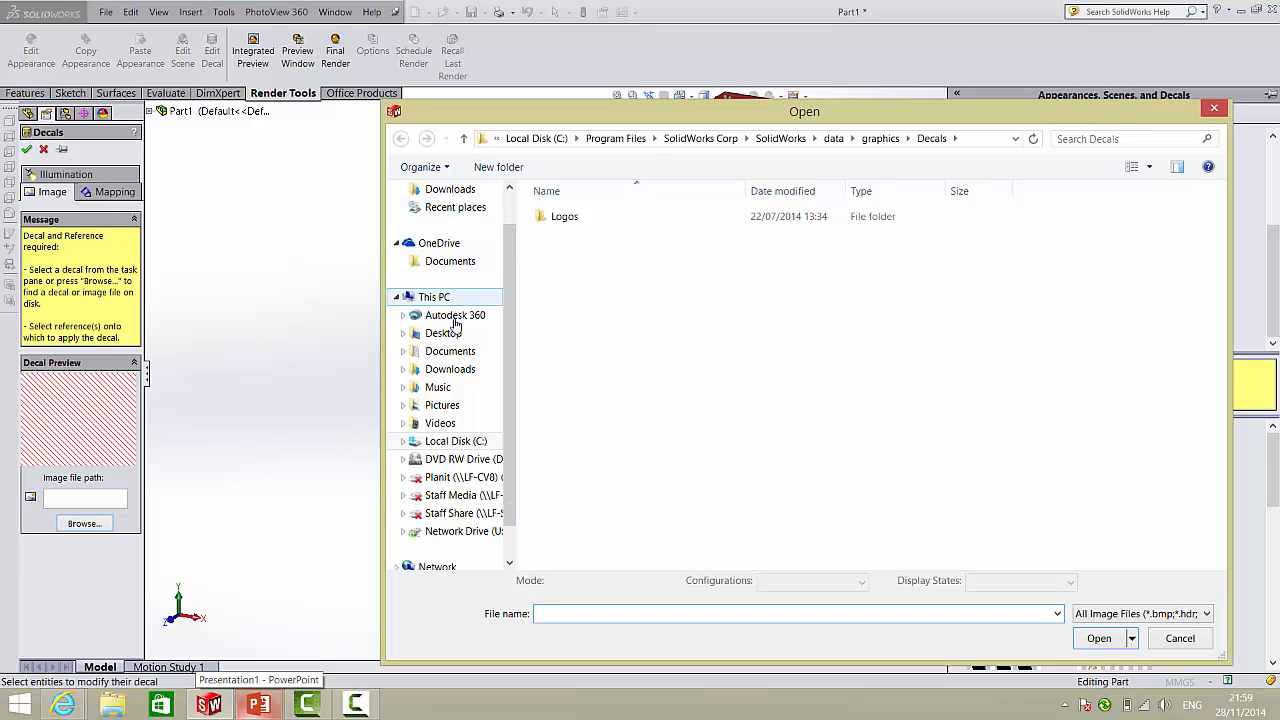
click(450, 332)
double_click(1072, 234)
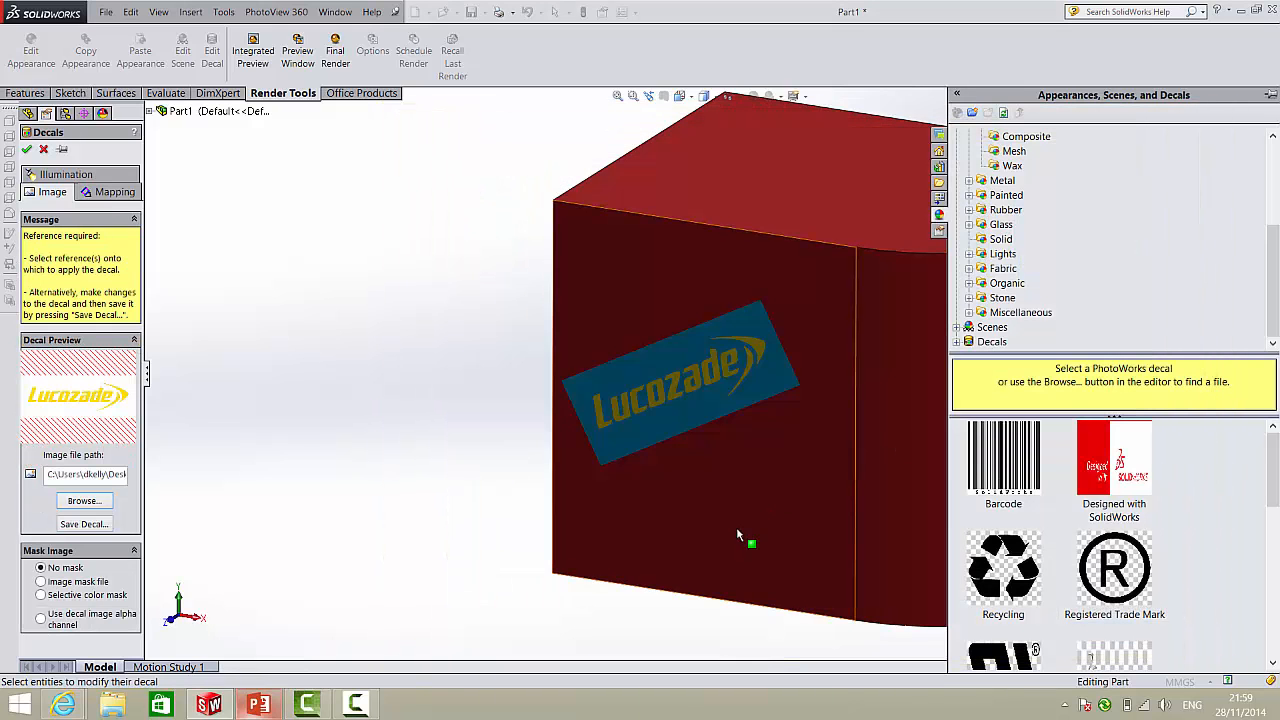
Apply the decal to the flat front face, shrunk and tilted below the blue logo decal, and accept it
scroll(768, 484, up, 4)
scroll(768, 484, down, 2)
click(719, 408)
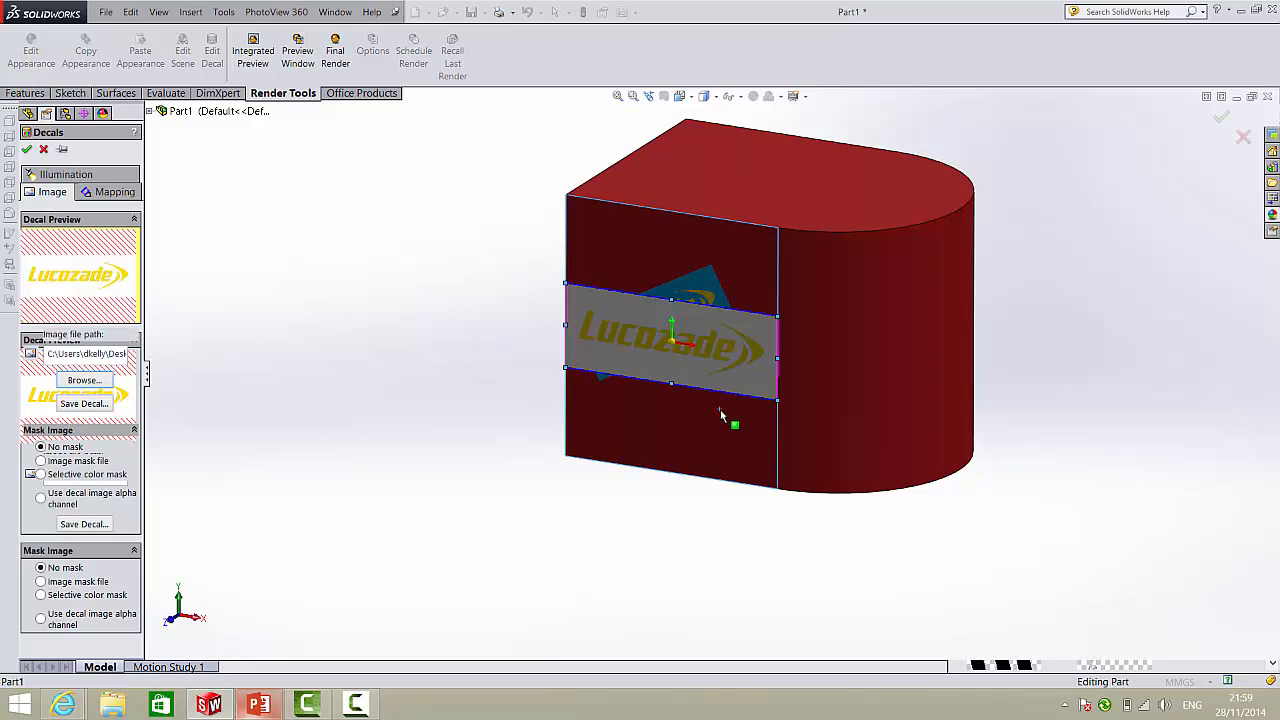
drag(565, 282, 634, 337)
drag(705, 359, 668, 419)
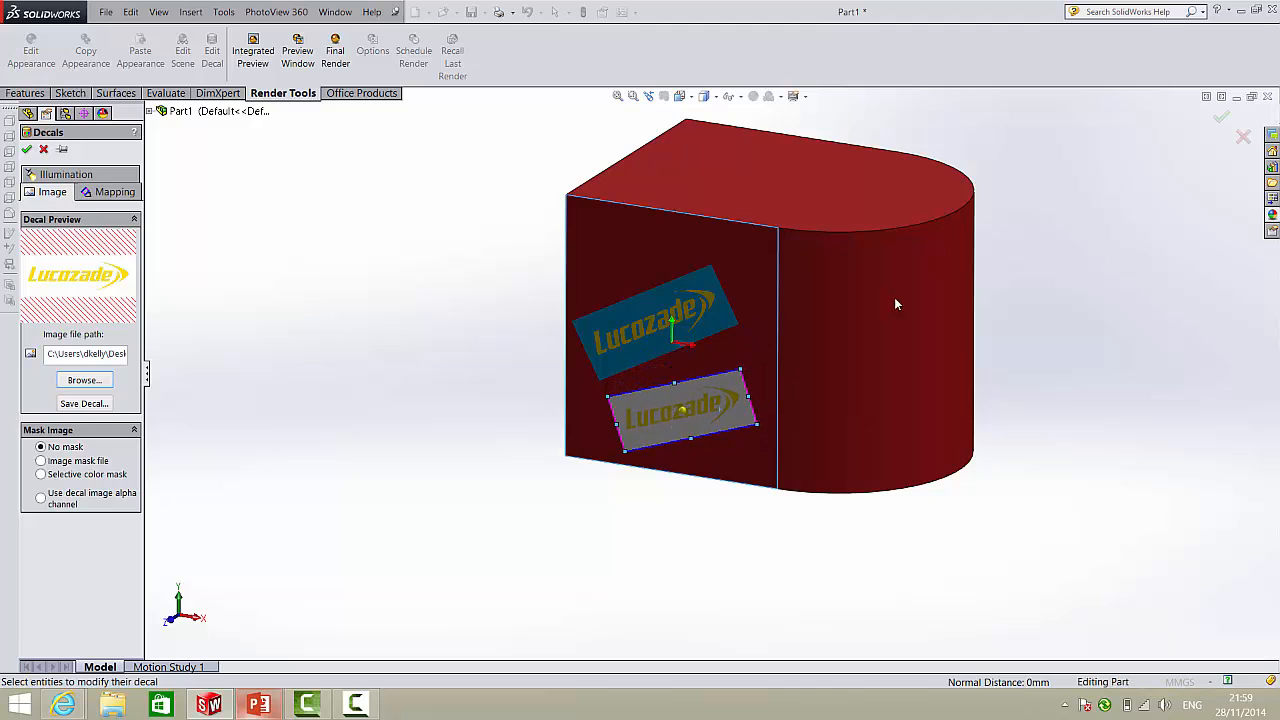
click(1221, 117)
scroll(686, 394, down, 3)
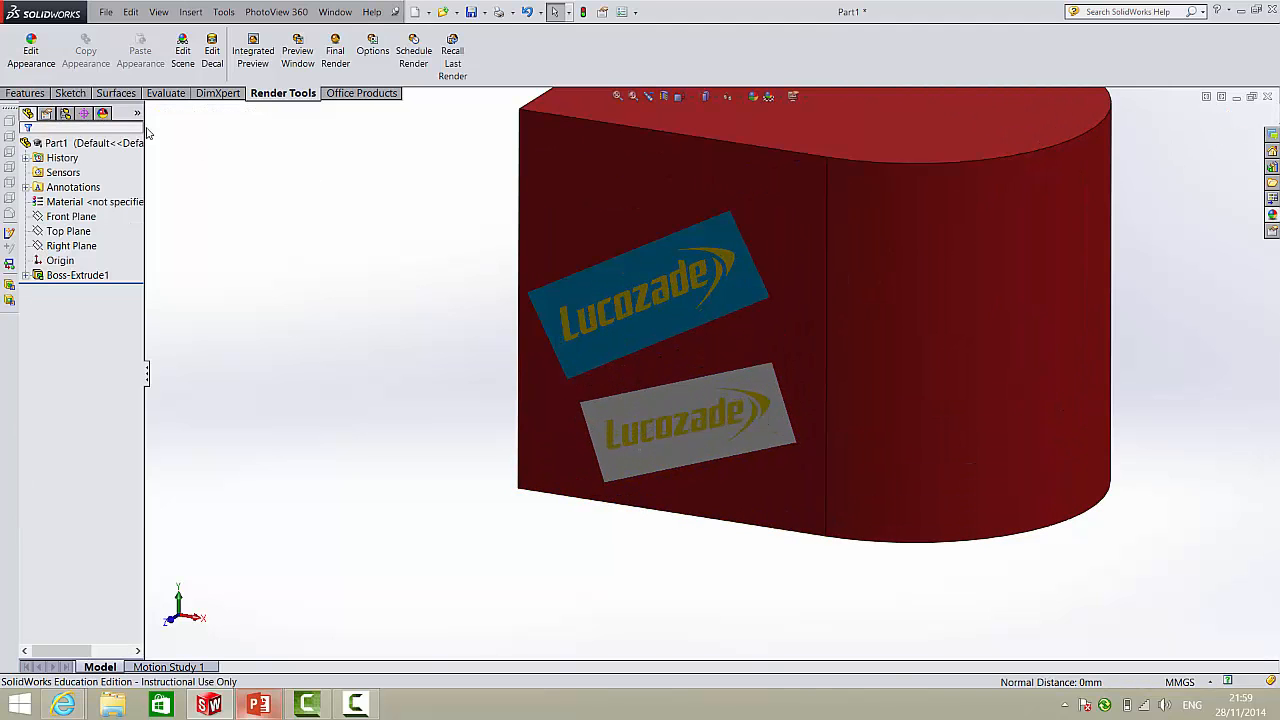
Start another decal with the PNG image from the Desktop and apply it to the flat front face
click(208, 60)
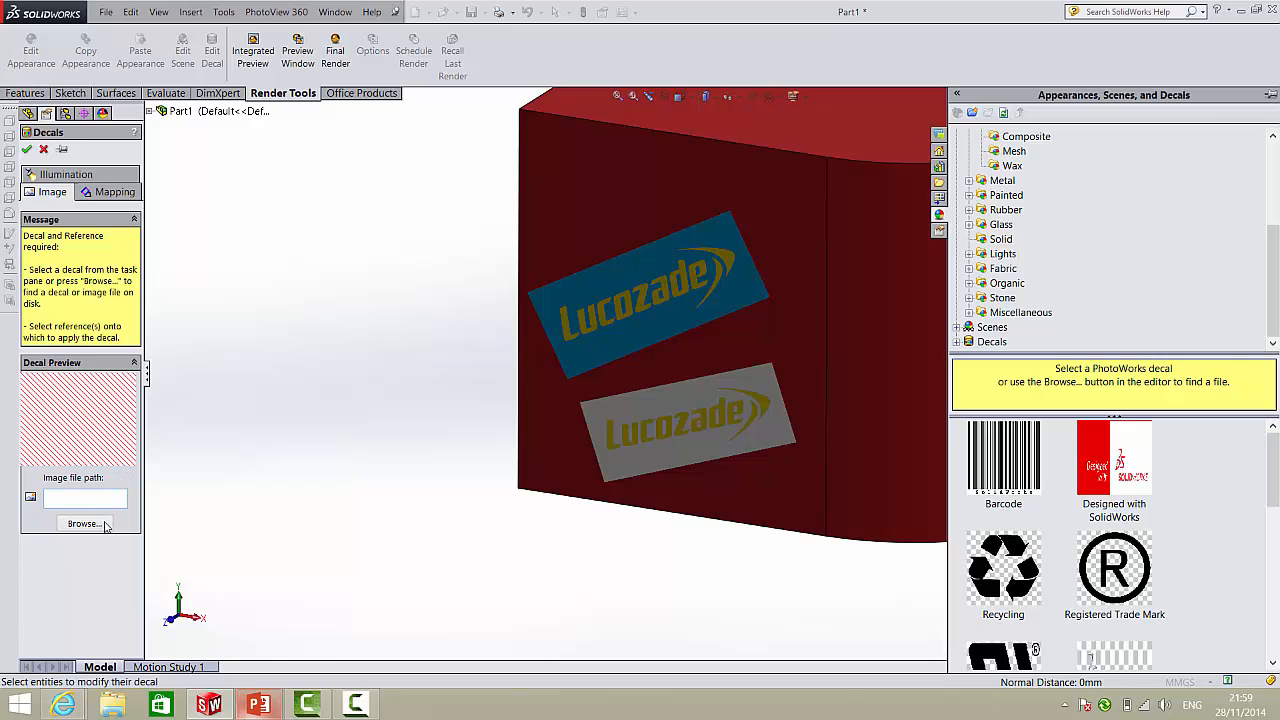
click(84, 523)
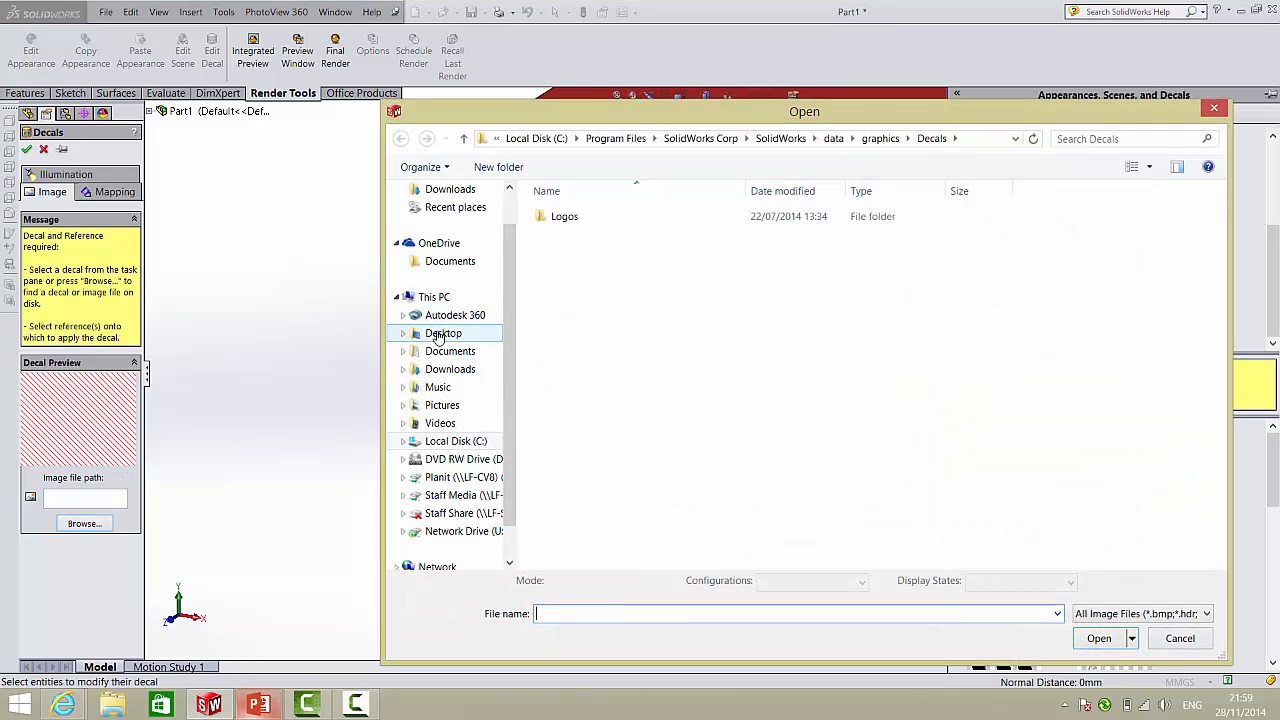
click(443, 333)
double_click(575, 310)
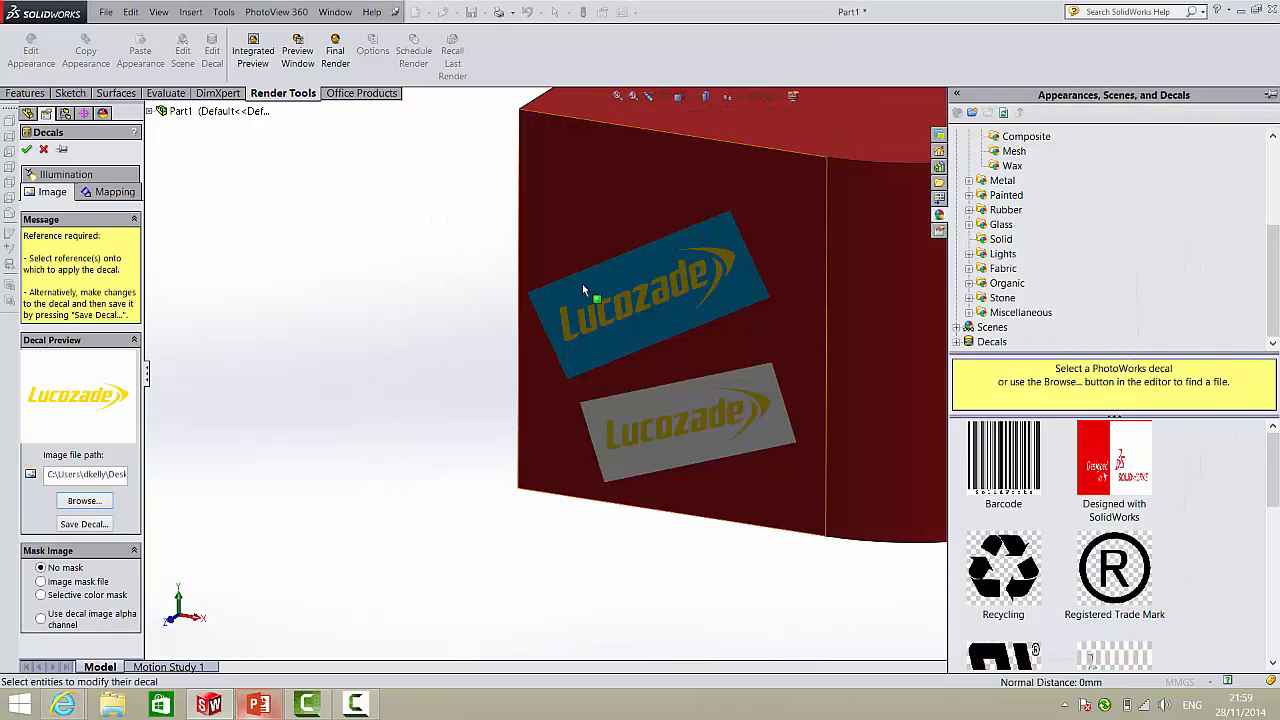
click(591, 193)
scroll(620, 292, up, 3)
scroll(660, 250, down, 2)
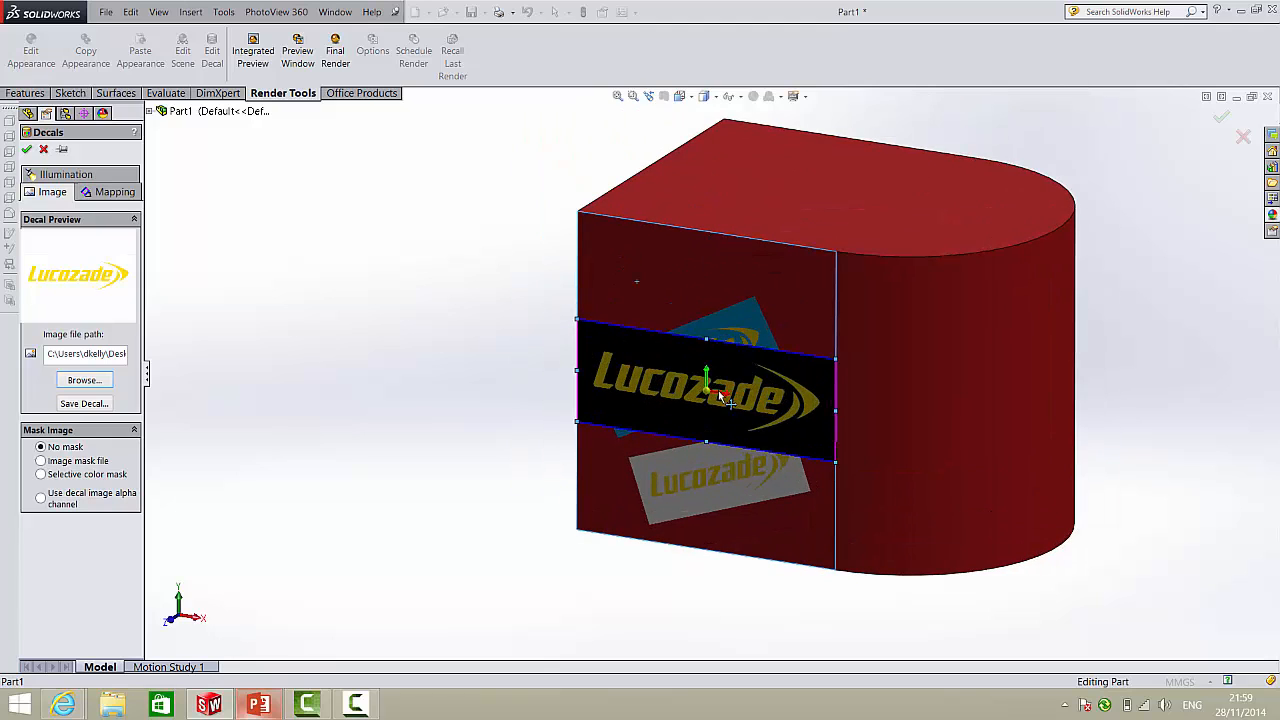
Move the PNG decal to the upper part of the front face, above the blue logo, and shrink it
drag(749, 339, 755, 239)
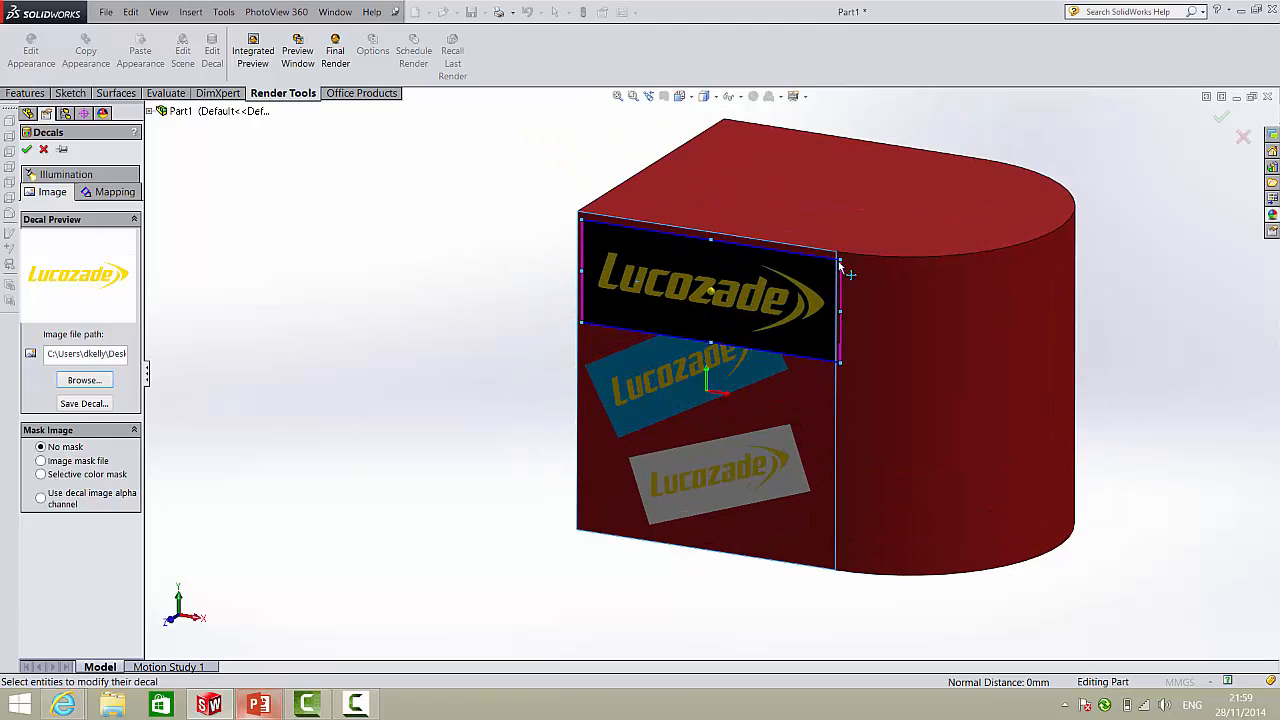
drag(838, 263, 733, 285)
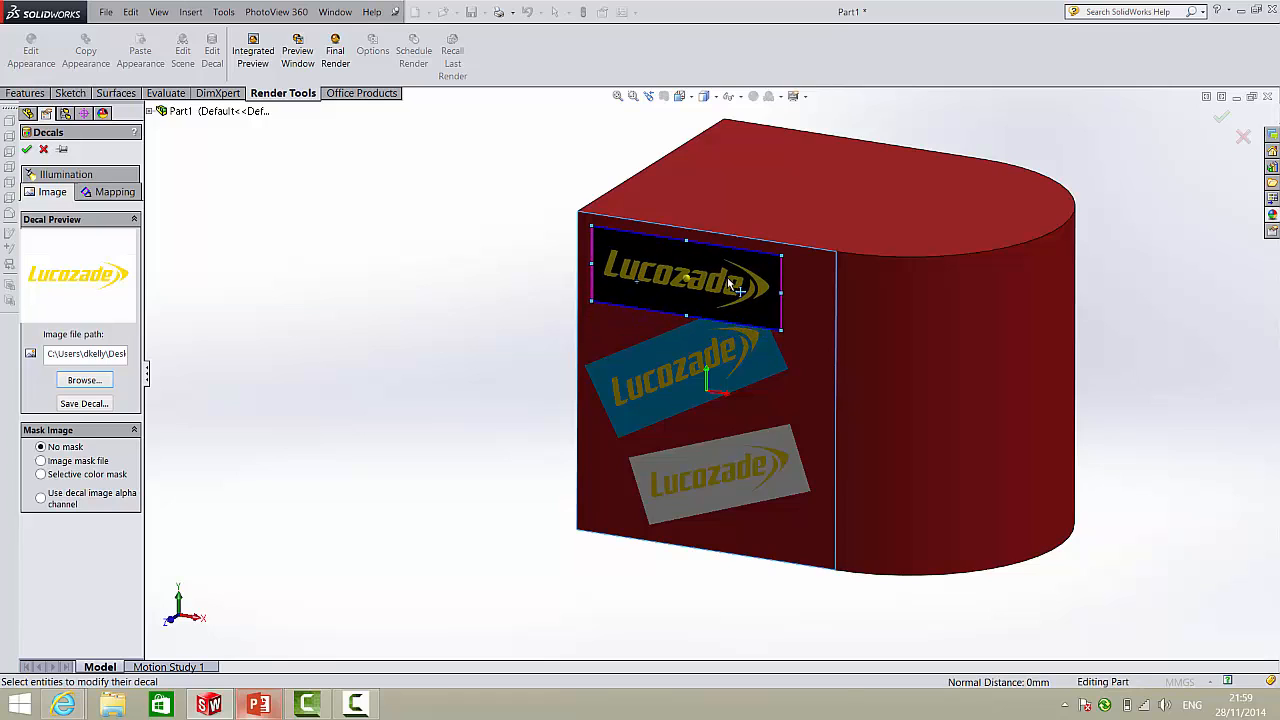
scroll(728, 260, down, 2)
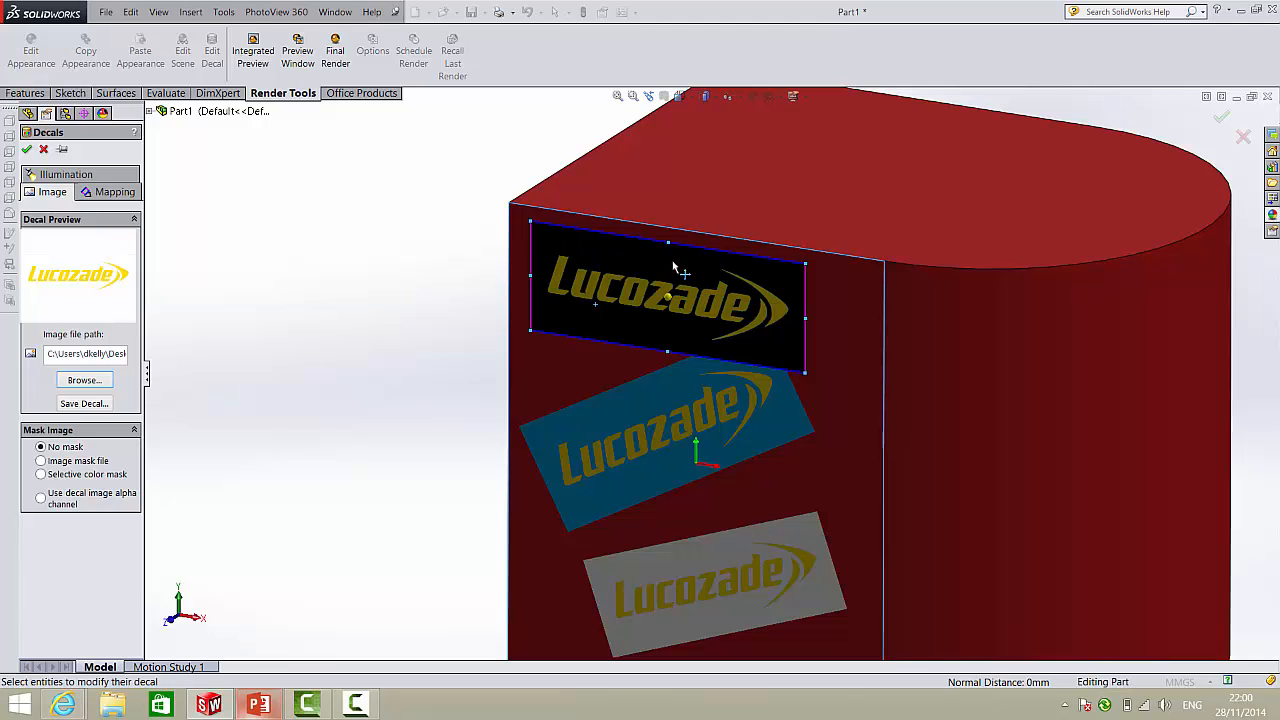
mouse_move(685, 288)
mouse_down()
mouse_move(710, 304)
mouse_move(695, 289)
mouse_move(668, 312)
mouse_move(694, 304)
mouse_up()
drag(677, 293, 678, 303)
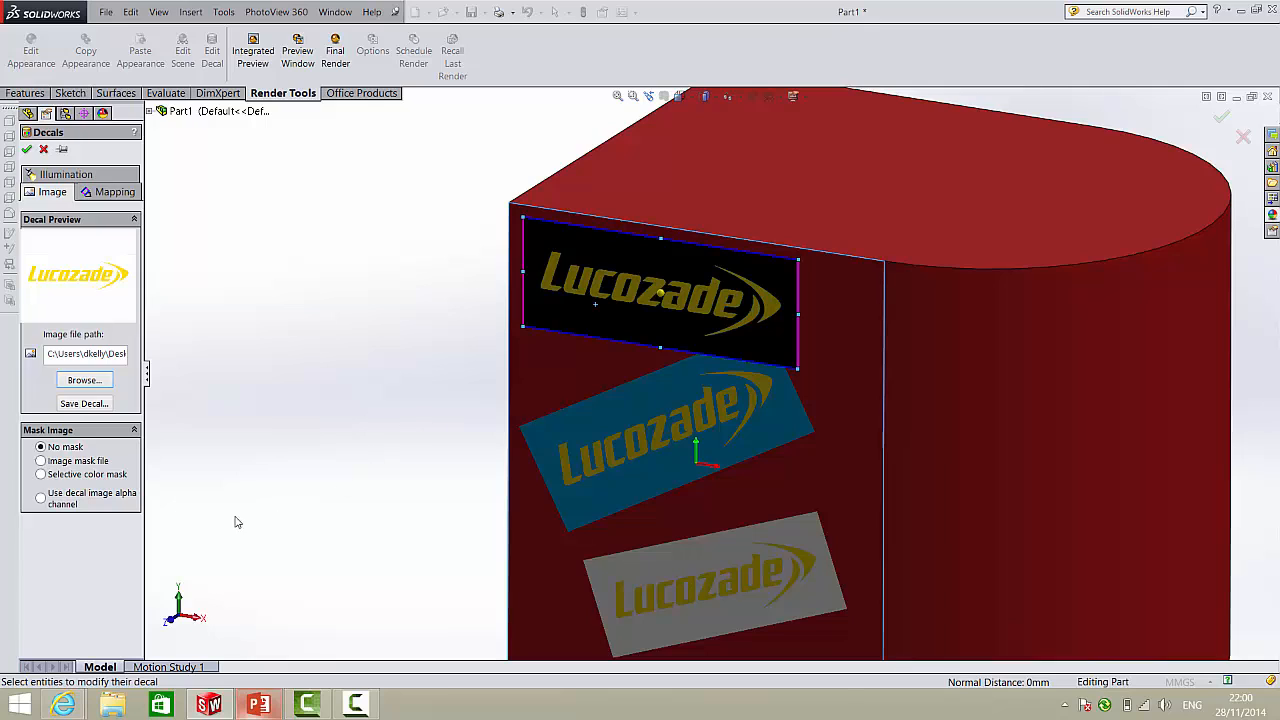
Mask the PNG decal with its image alpha channel and accept the decal
click(41, 497)
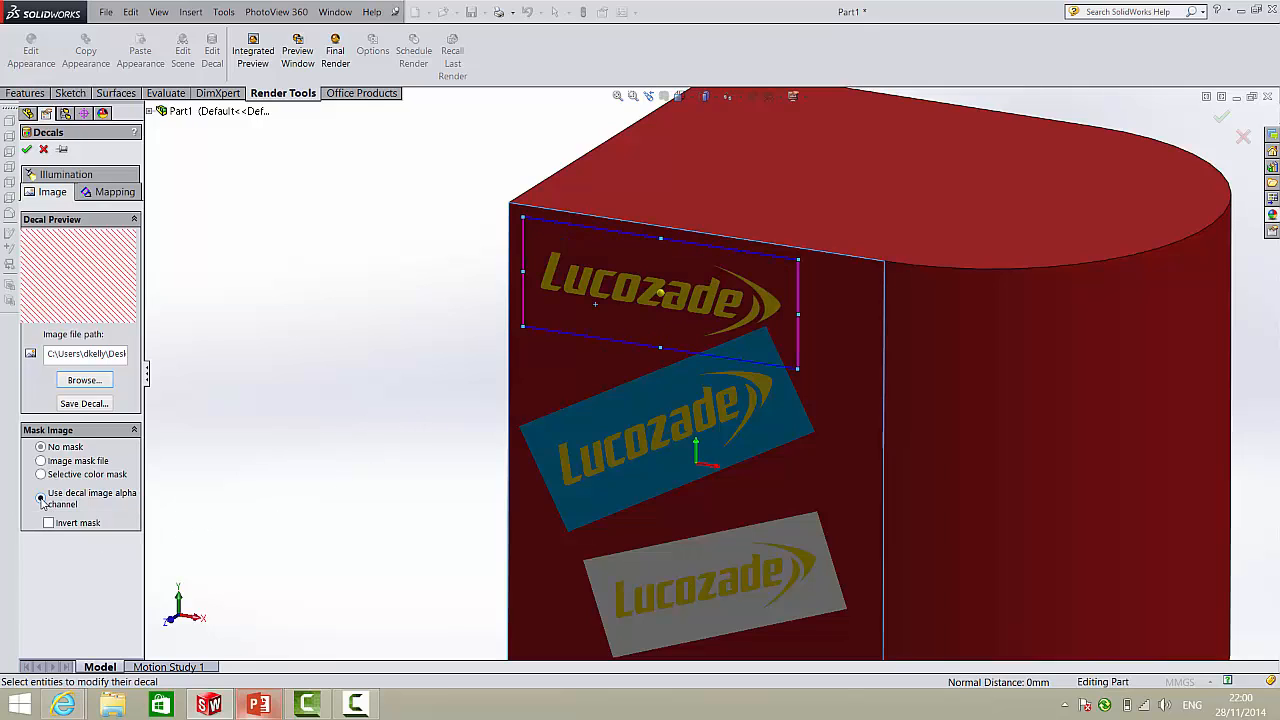
click(1221, 117)
scroll(785, 361, up, 3)
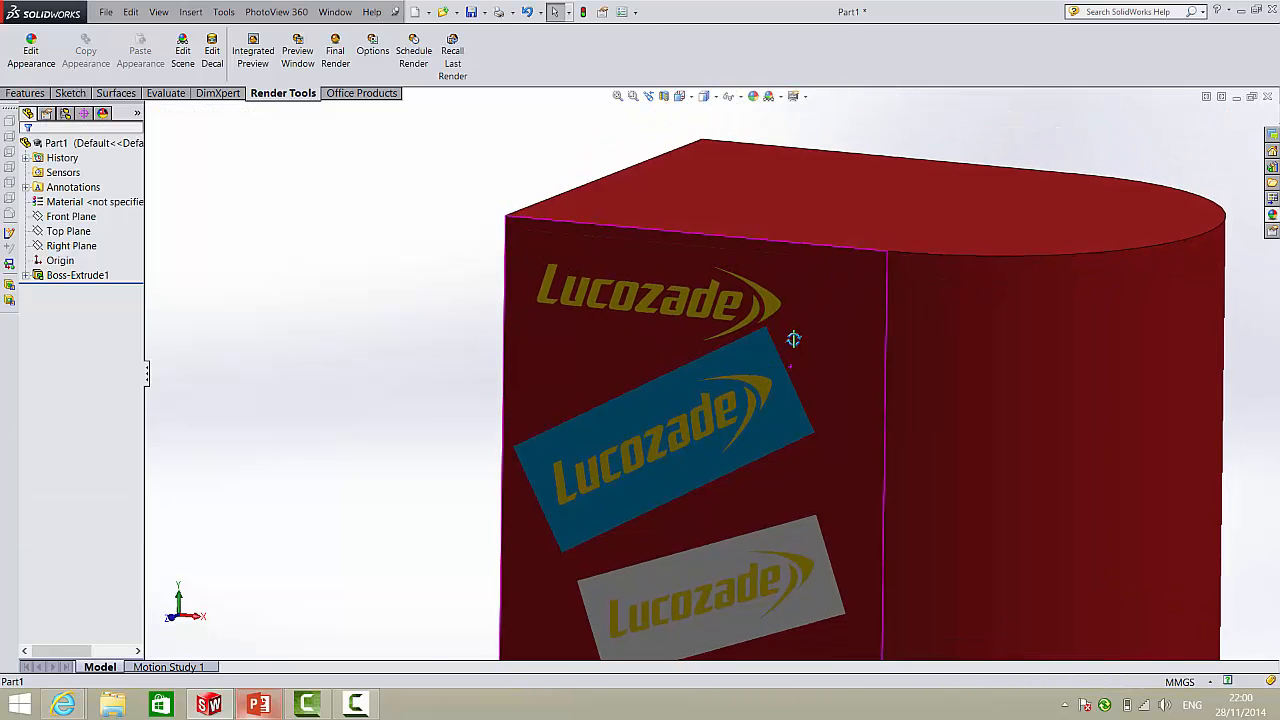
scroll(900, 545, down, 4)
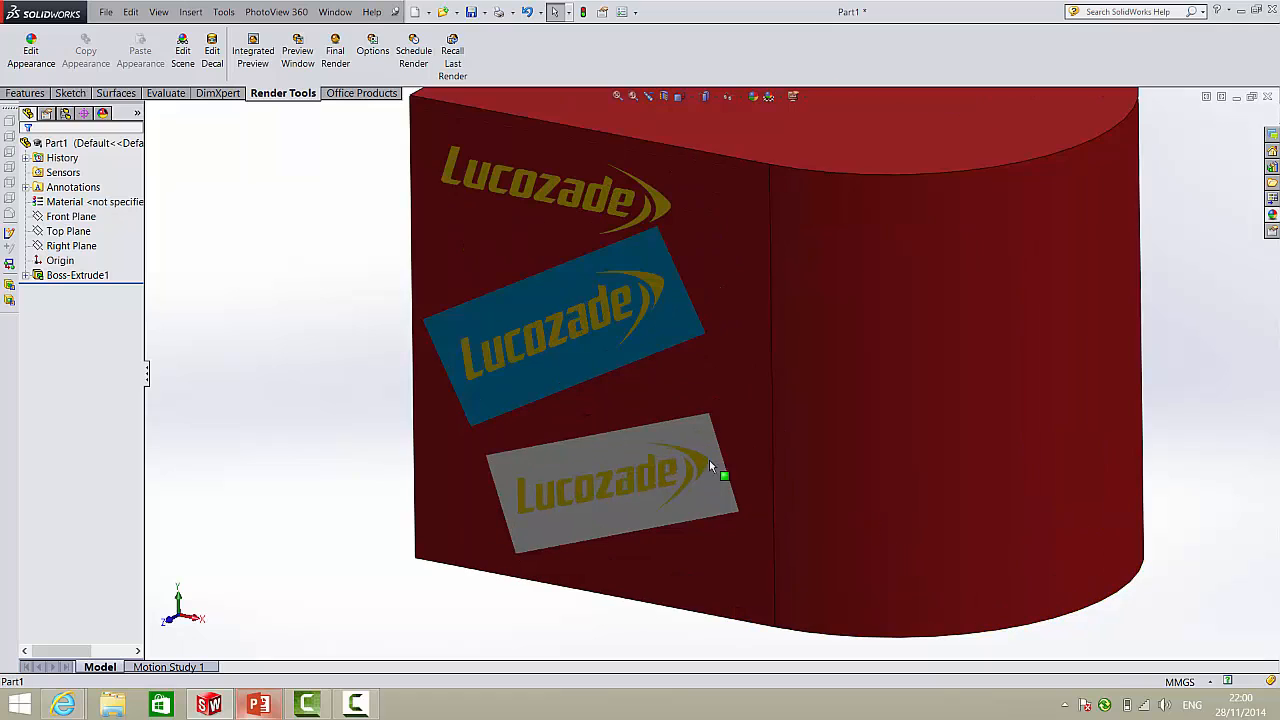
Switch to PowerPoint and add a blank slide after the logo slide
click(250, 708)
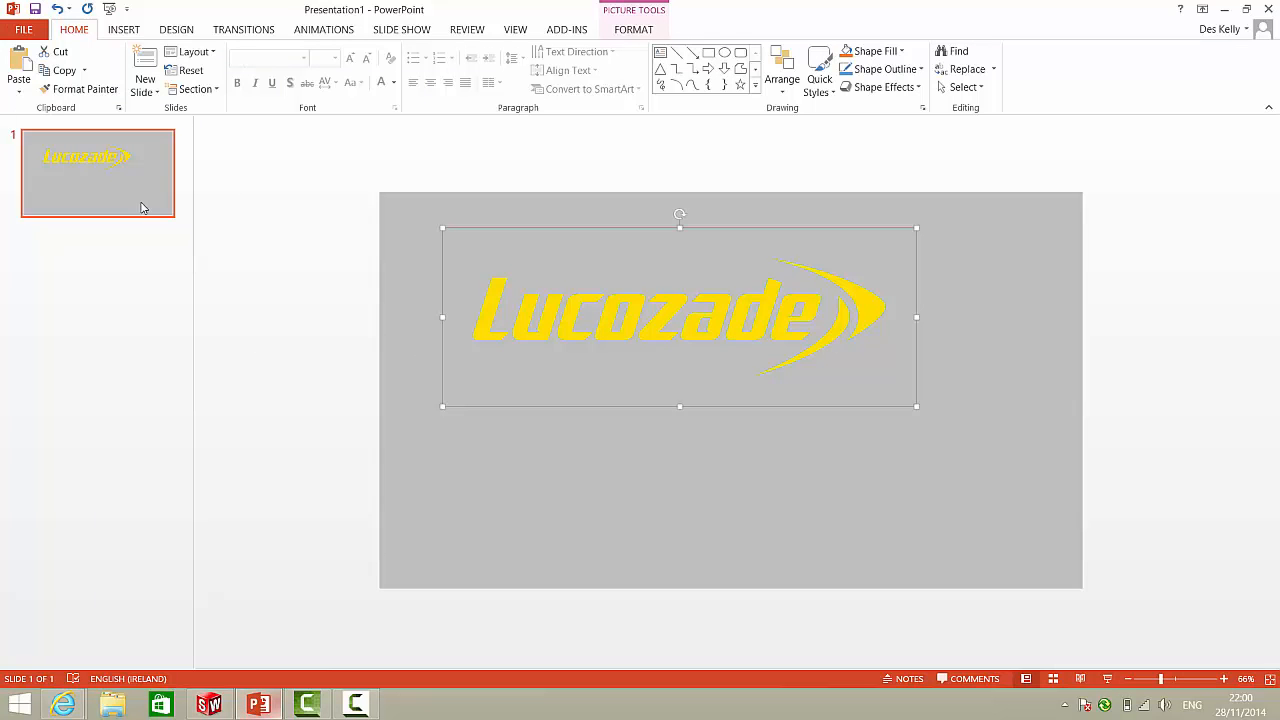
click(117, 286)
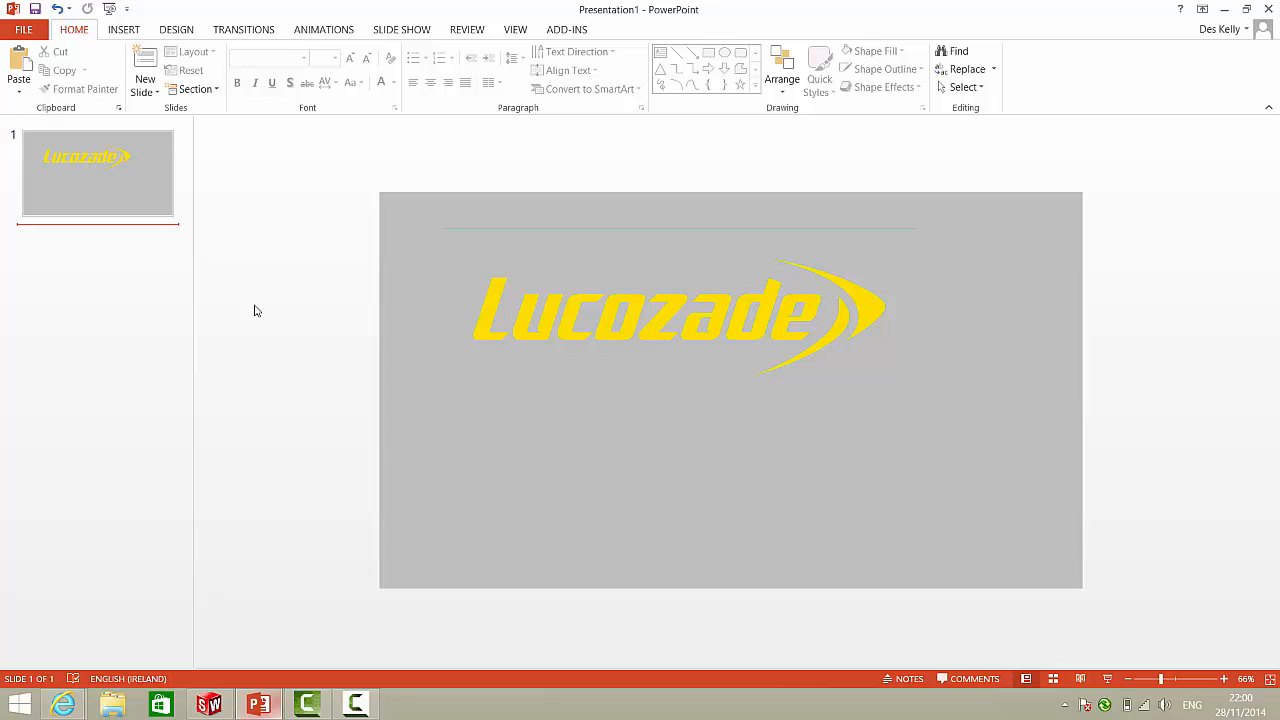
click(117, 191)
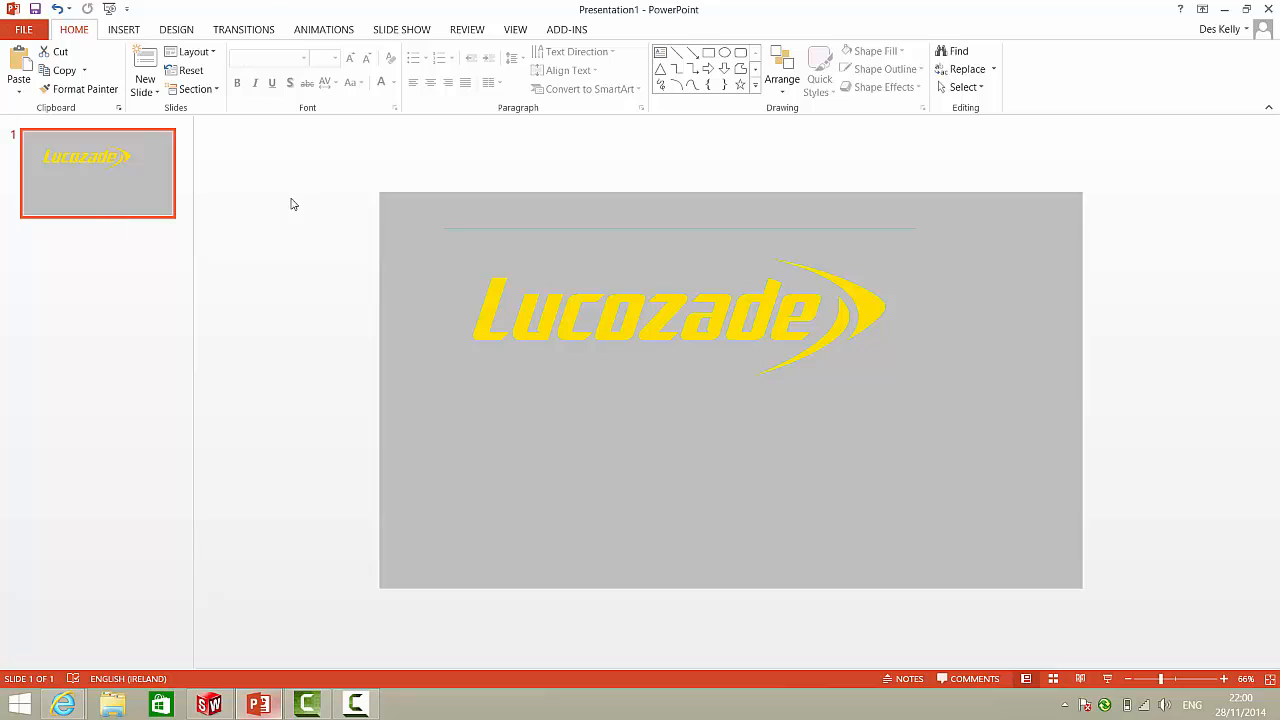
click(133, 31)
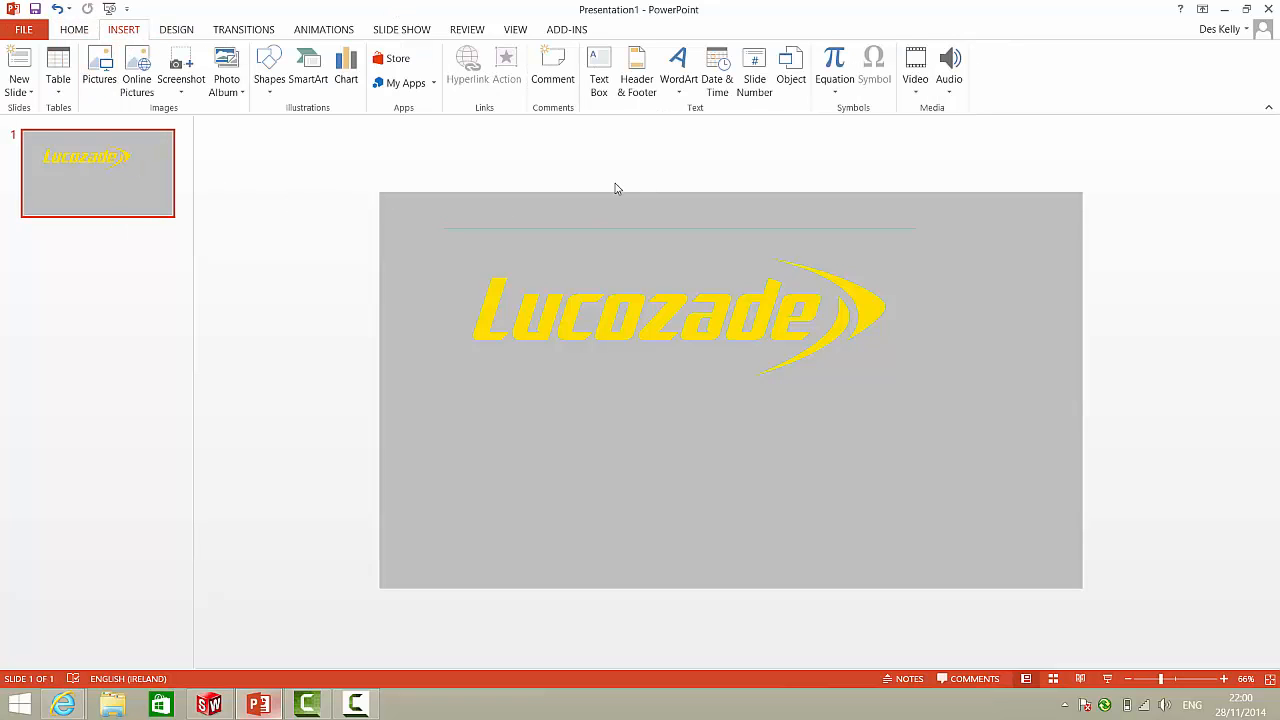
click(20, 80)
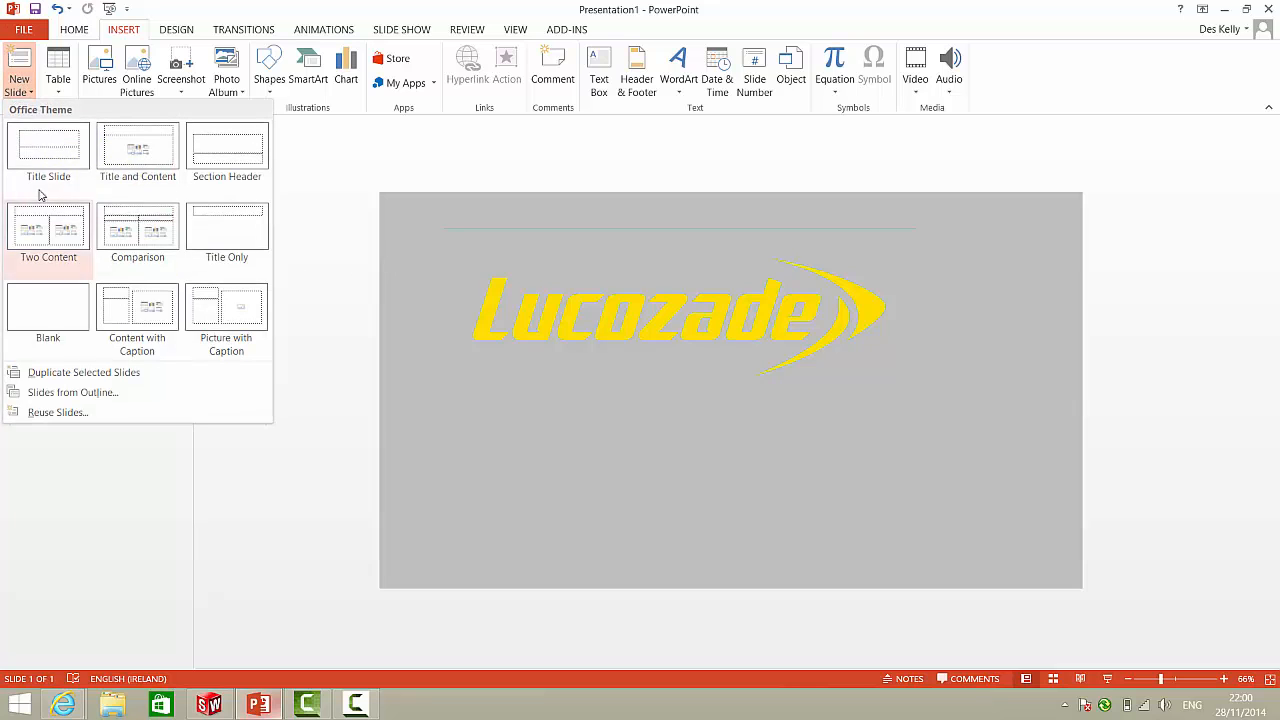
click(50, 304)
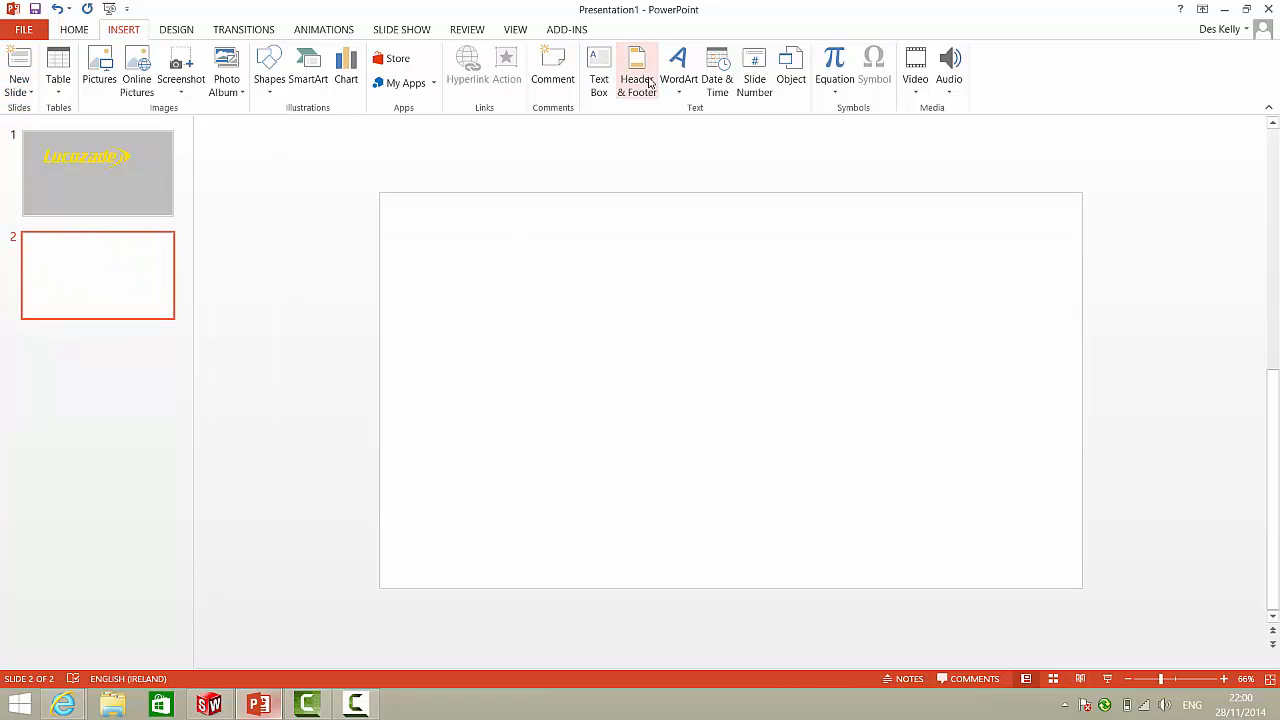